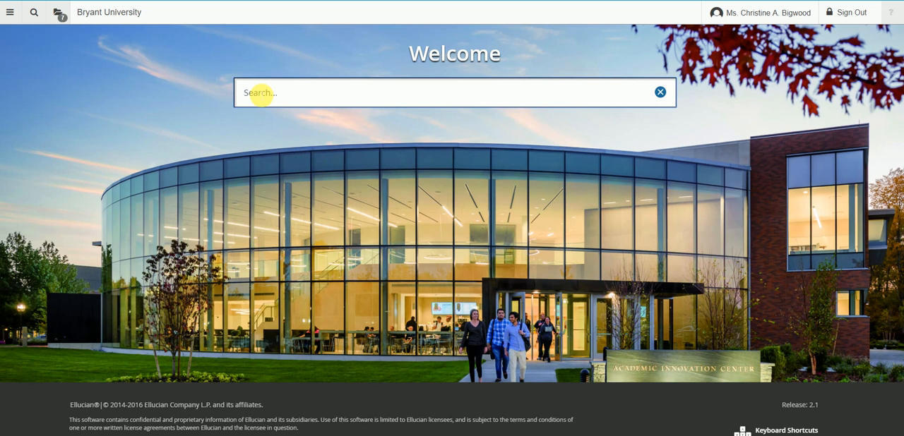
# Find and open the General Person Identification form (SPAIDEN)
pyautogui.write('spaiden')
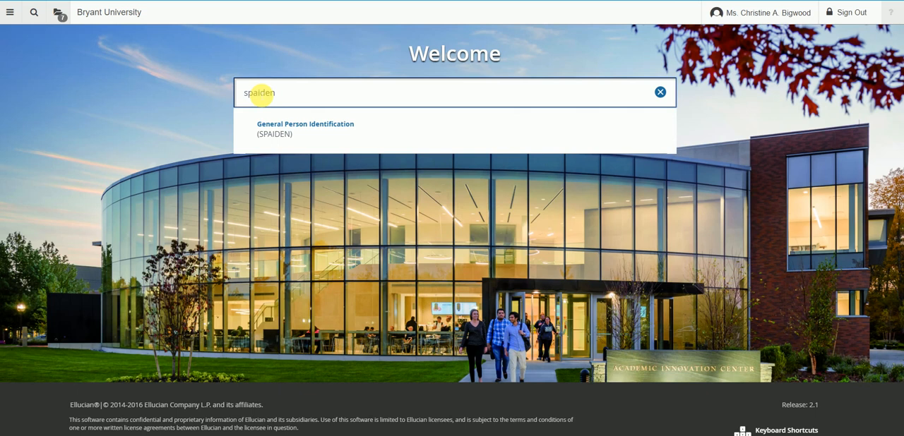
pyautogui.press('Return')
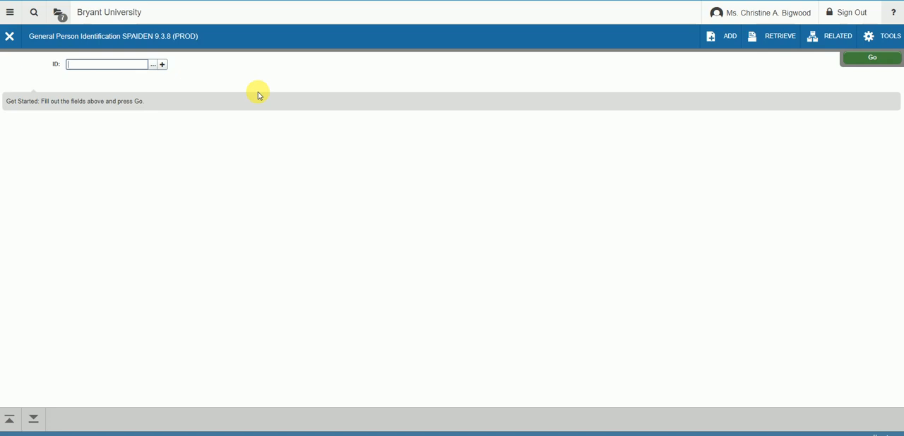
# Enter the person's ID number and retrieve the documents stored for that person
pyautogui.press('Tab')
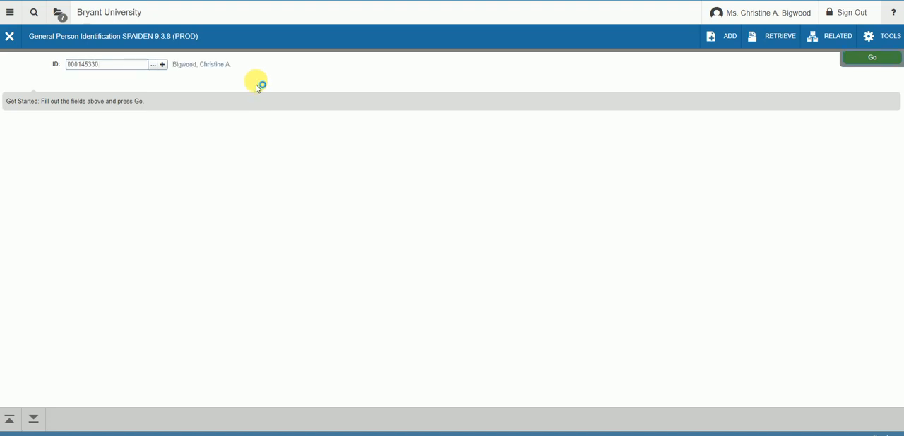
pyautogui.click(778, 40)
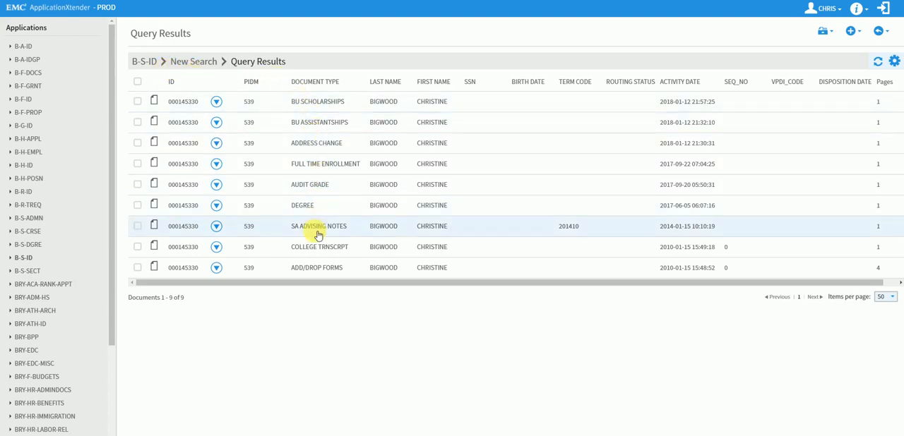
# Open the BU SCHOLARSHIPS document from the query results and briefly show its index fields, hiding them again
pyautogui.click(154, 103)
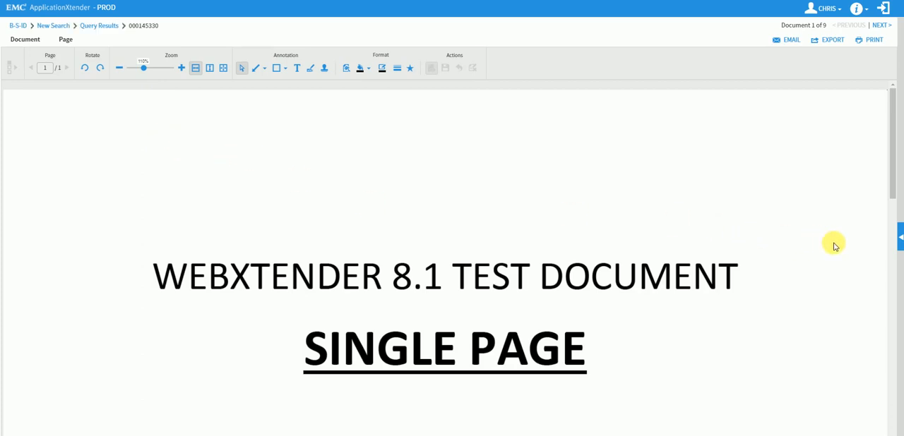
pyautogui.click(900, 239)
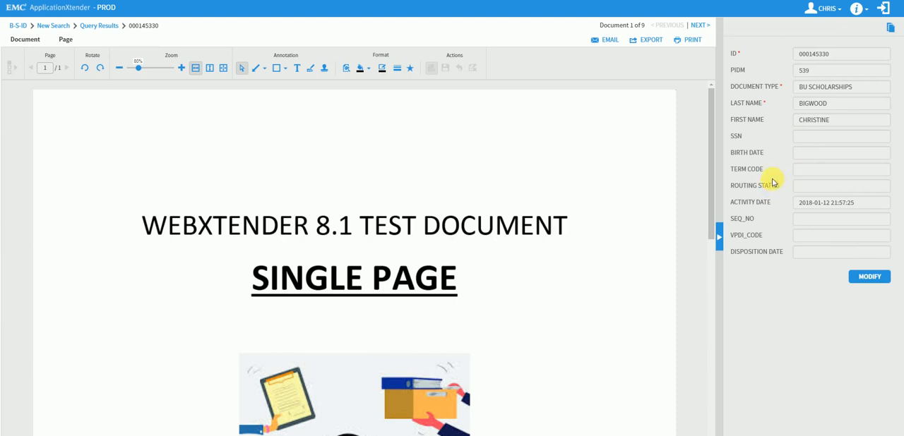
pyautogui.click(720, 237)
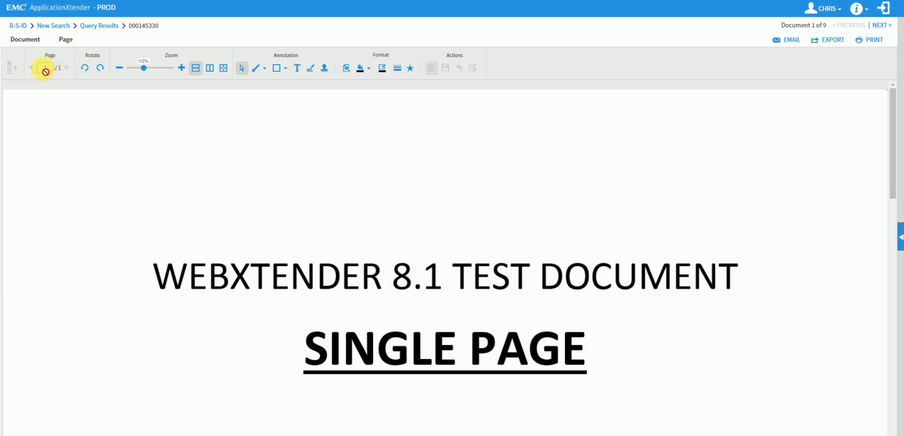
# Rotate the document page to the left and back to the right
pyautogui.click(87, 68)
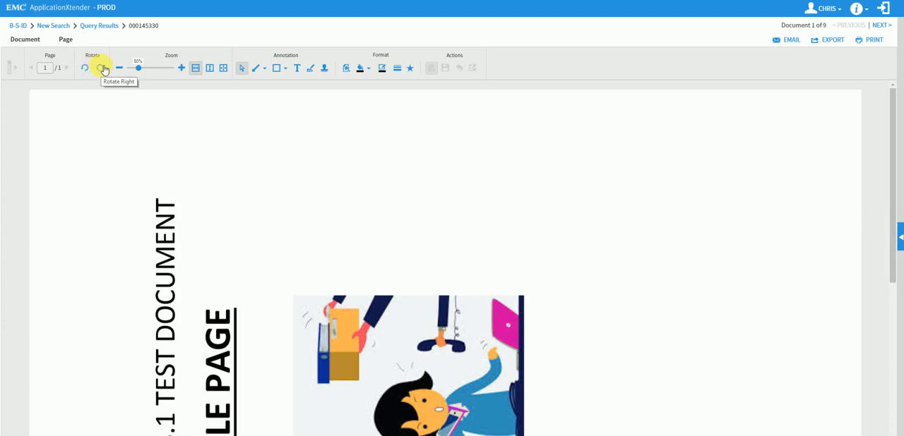
pyautogui.click(103, 69)
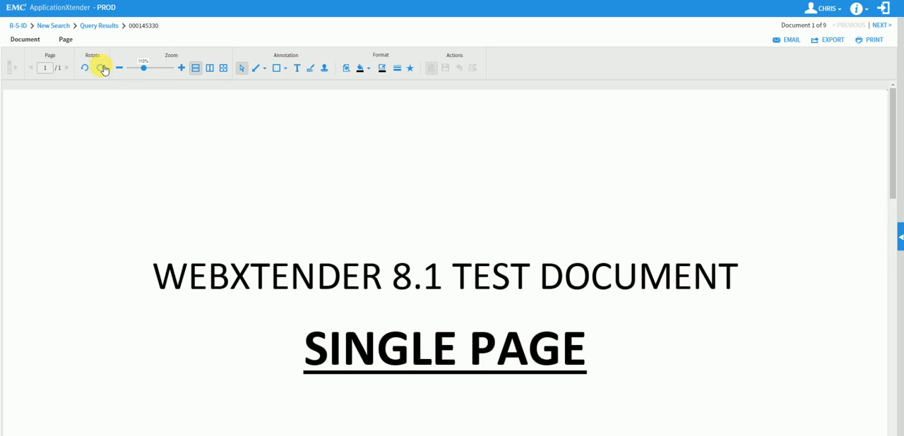
# Zoom the document in to 130%, back out to 110%, and set the zoom to 120%
pyautogui.click(183, 68)
pyautogui.click(182, 69)
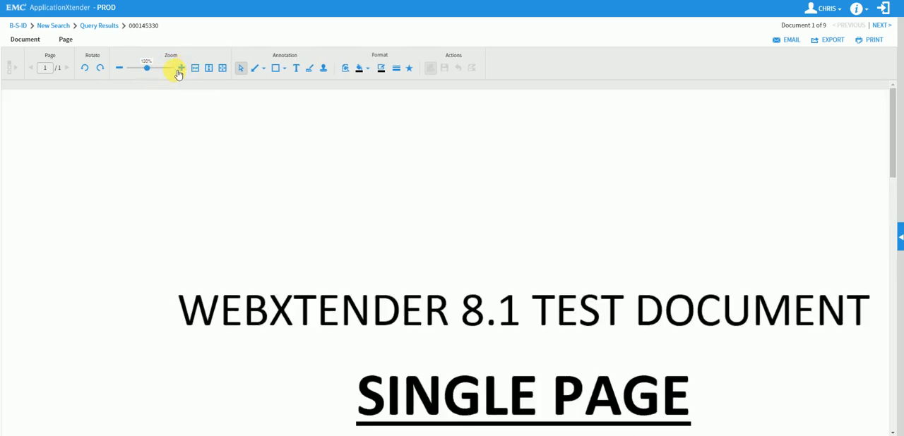
pyautogui.click(120, 68)
pyautogui.click(120, 68)
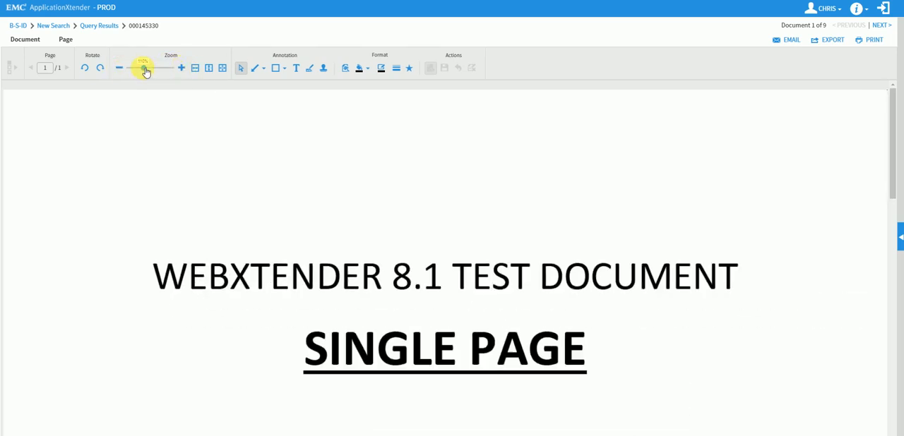
pyautogui.moveTo(156, 72); pyautogui.dragTo(145, 70)
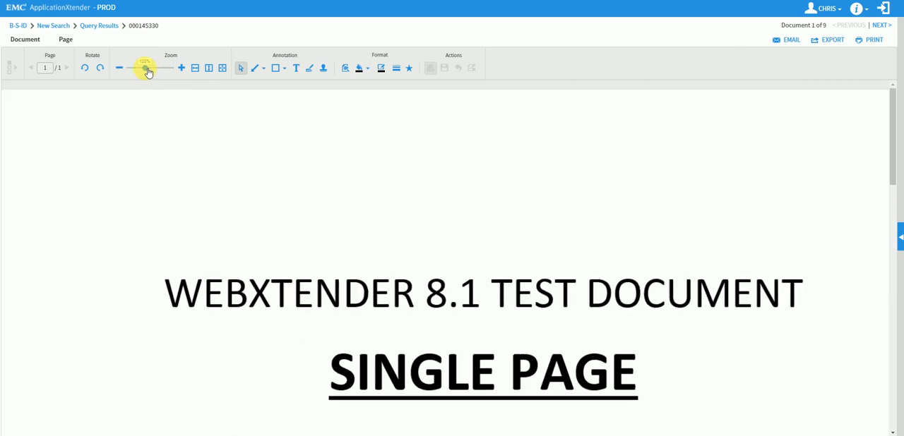
# Try the page fit modes, from whole page to height, ending with the page fitted to the viewer's width
pyautogui.click(223, 69)
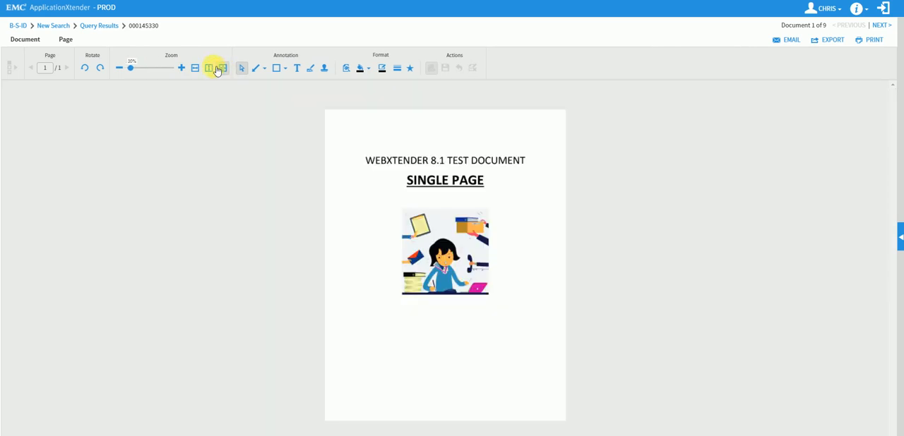
pyautogui.click(210, 70)
pyautogui.click(197, 70)
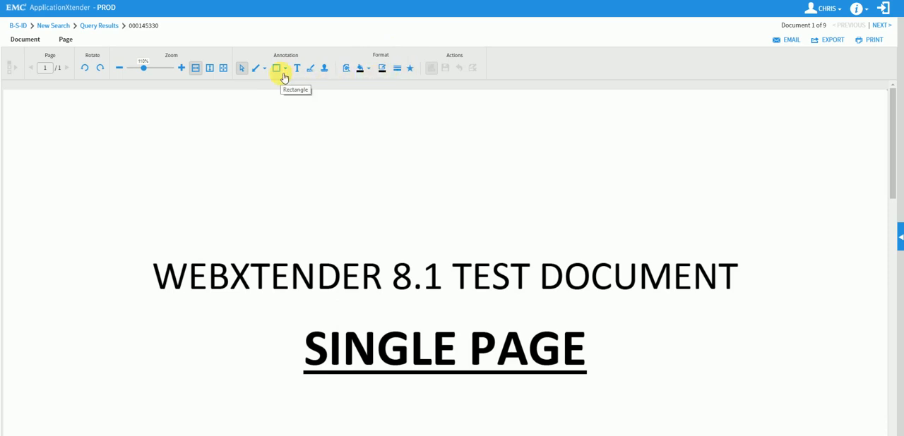
# Look through the available line and shape annotation types
pyautogui.click(242, 70)
pyautogui.click(266, 71)
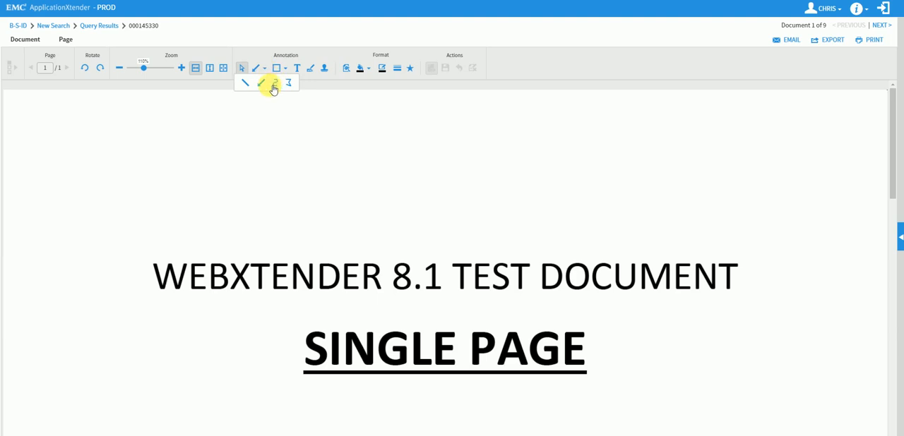
pyautogui.click(265, 71)
pyautogui.click(287, 70)
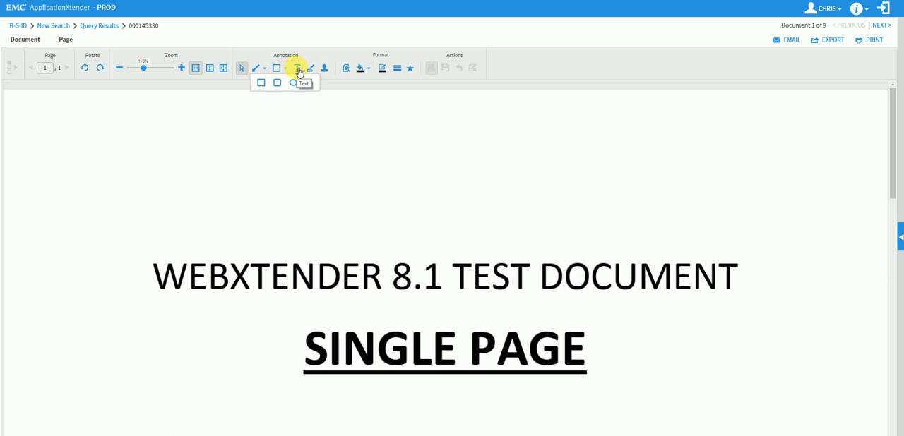
pyautogui.click(285, 69)
# Draw a black arrow annotation diagonally above the document title and cancel the change
pyautogui.click(260, 72)
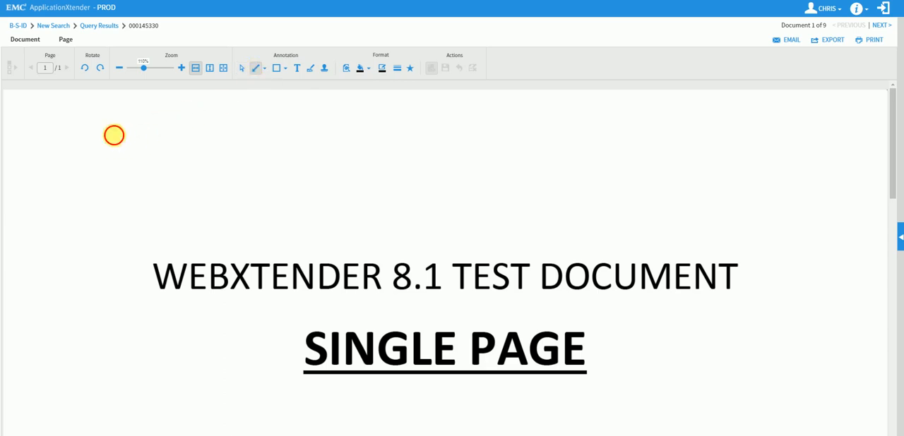
pyautogui.moveTo(113, 135); pyautogui.dragTo(210, 187)
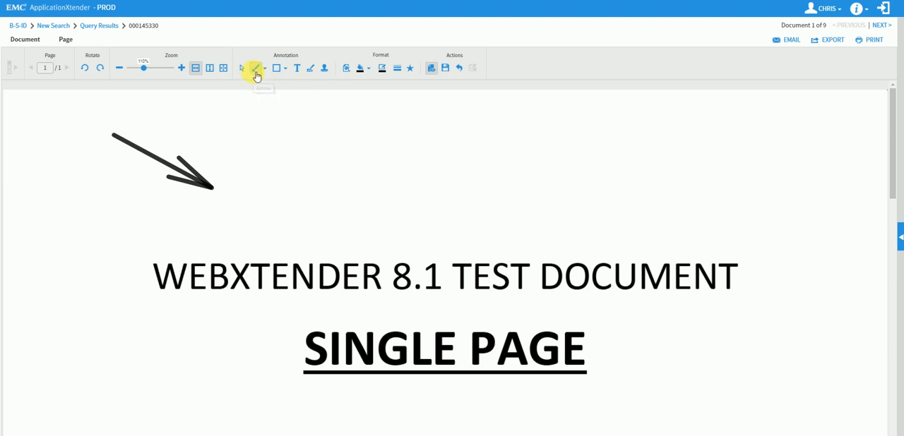
pyautogui.click(460, 68)
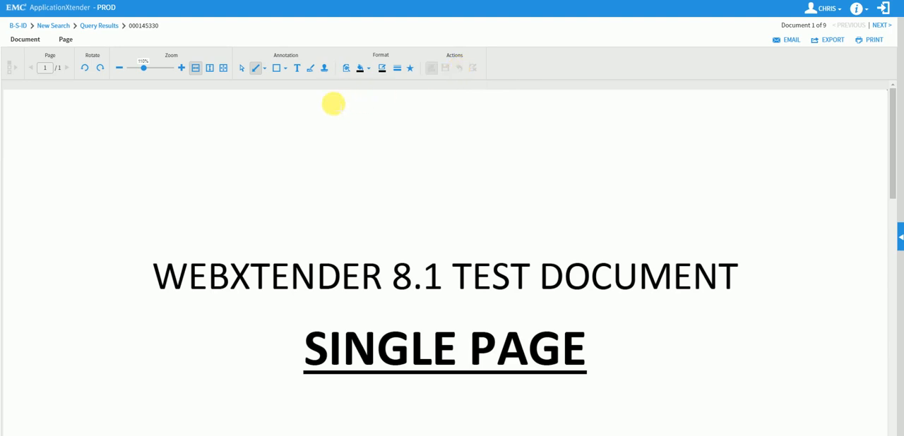
# Set the annotation line color to pink, try it with an arrow above the title, and discard the arrow
pyautogui.click(382, 69)
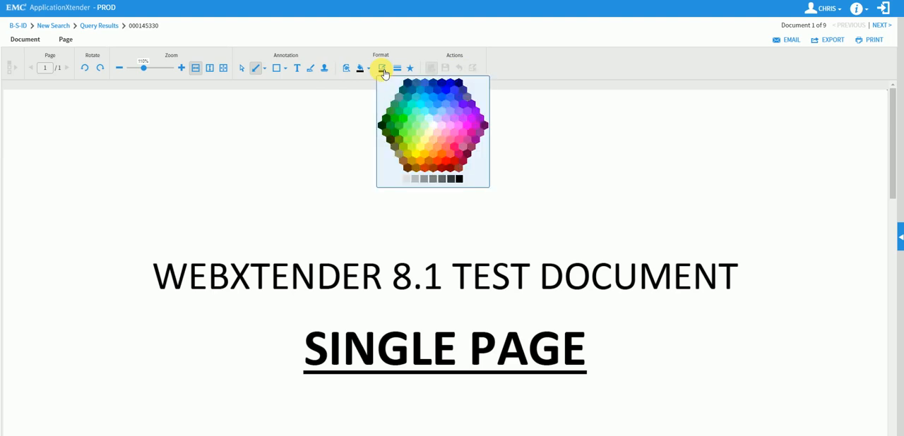
pyautogui.click(456, 135)
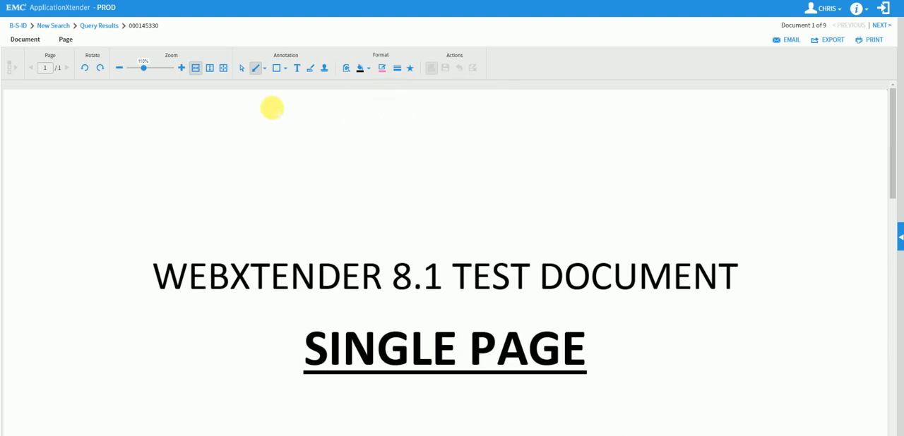
pyautogui.click(256, 68)
pyautogui.moveTo(159, 117); pyautogui.dragTo(262, 171)
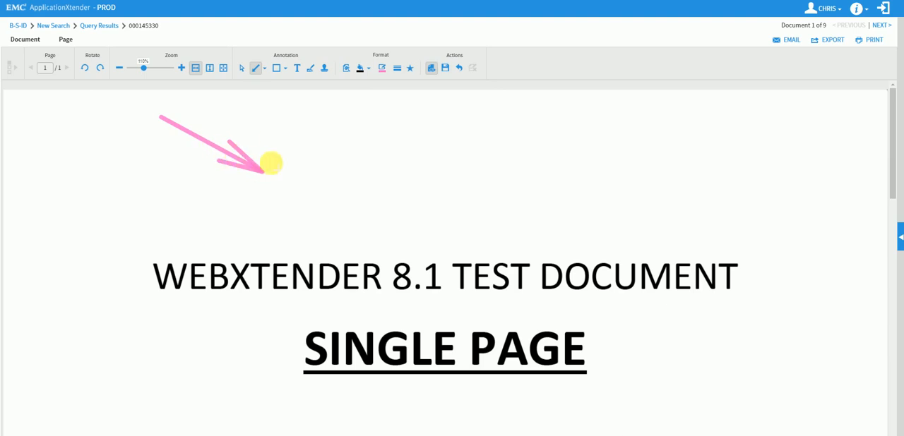
pyautogui.click(461, 68)
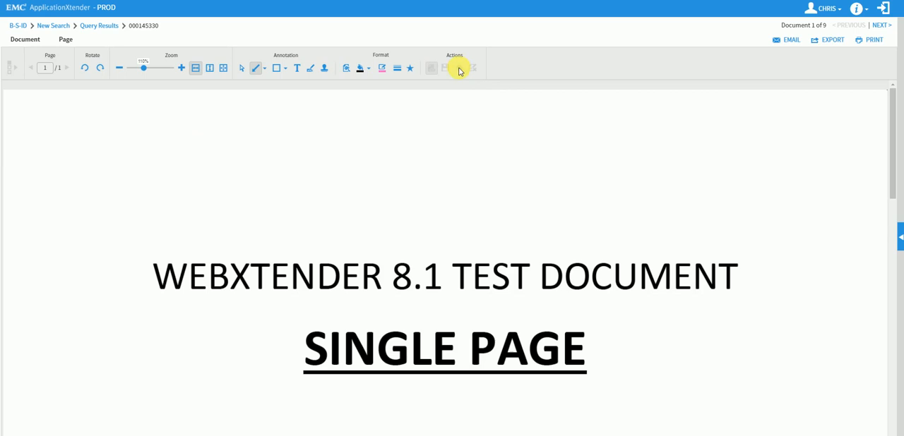
# Choose a thinner line thickness, draw a pink arrow above the title to test it, and discard the arrow
pyautogui.click(397, 69)
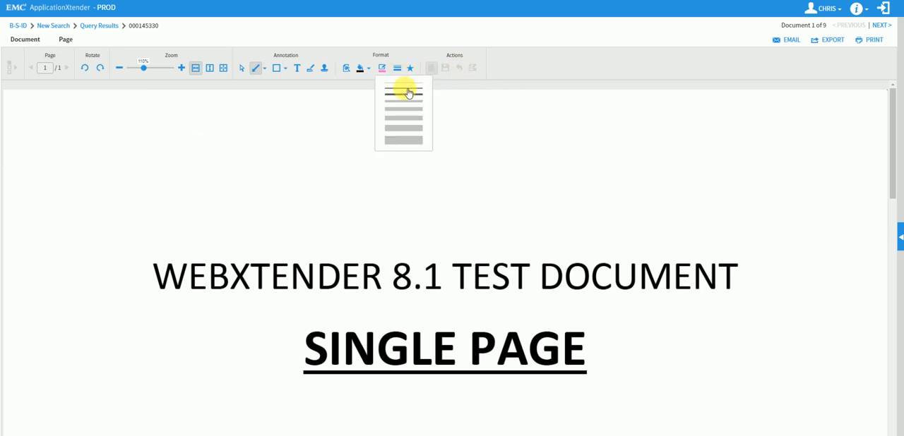
pyautogui.click(406, 92)
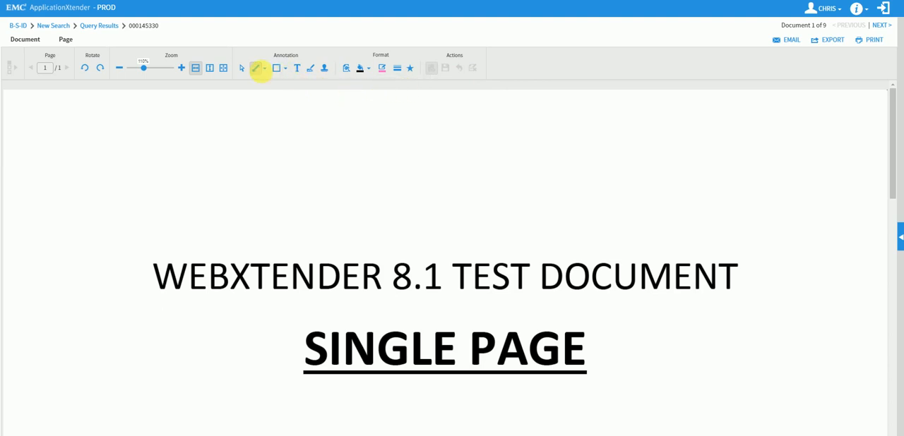
pyautogui.click(256, 69)
pyautogui.moveTo(161, 135); pyautogui.dragTo(271, 176)
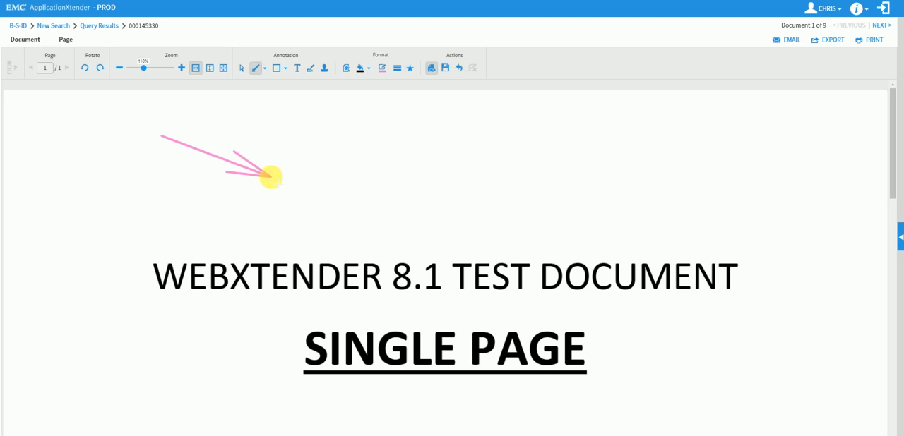
pyautogui.click(462, 71)
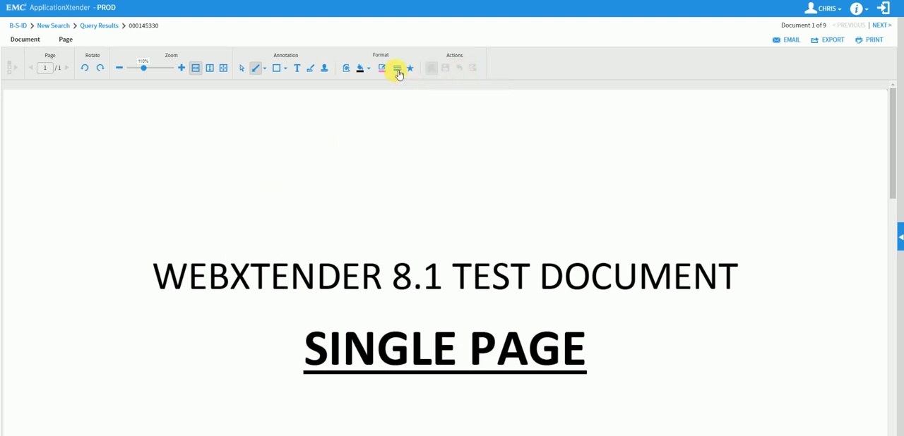
# Draw an arrow and a rectangle above the title with a much thicker line, and discard both annotations
pyautogui.click(396, 69)
pyautogui.click(402, 118)
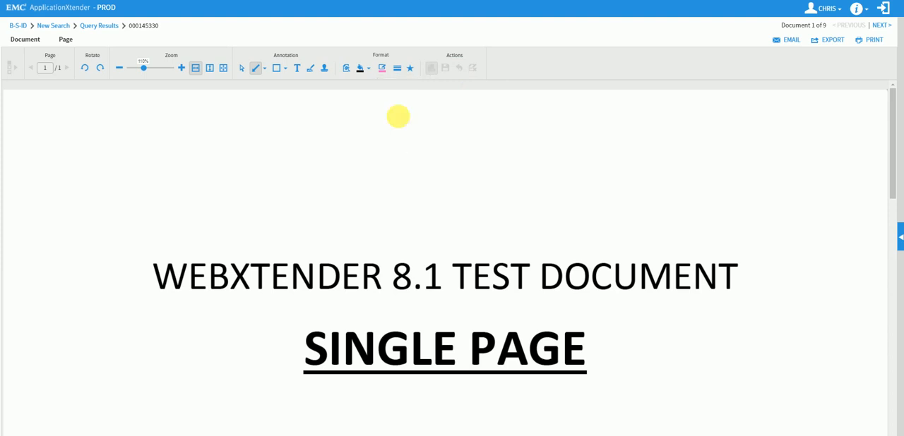
pyautogui.moveTo(177, 135); pyautogui.dragTo(289, 189)
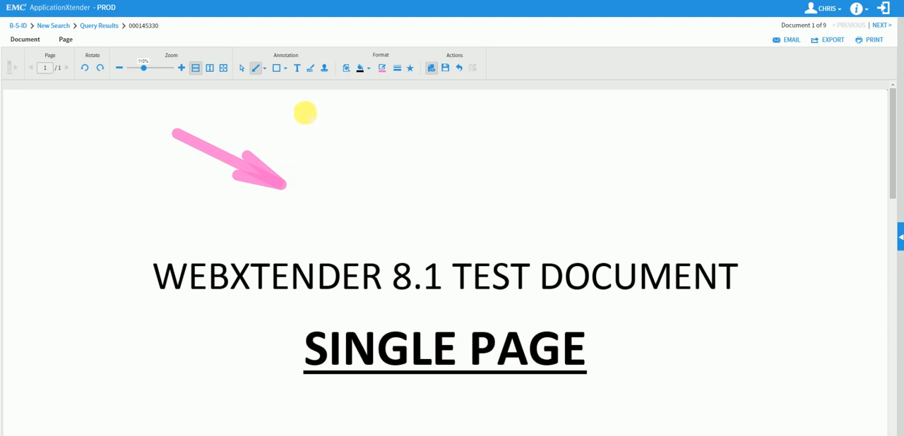
pyautogui.click(280, 73)
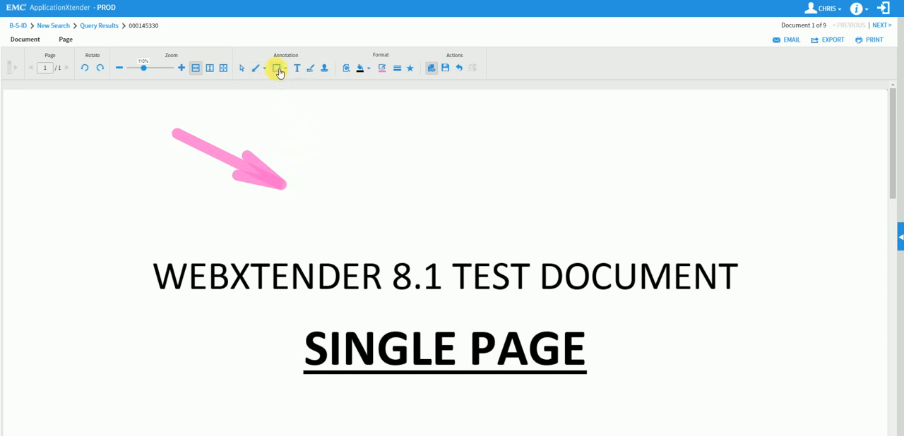
pyautogui.moveTo(347, 118); pyautogui.dragTo(471, 183)
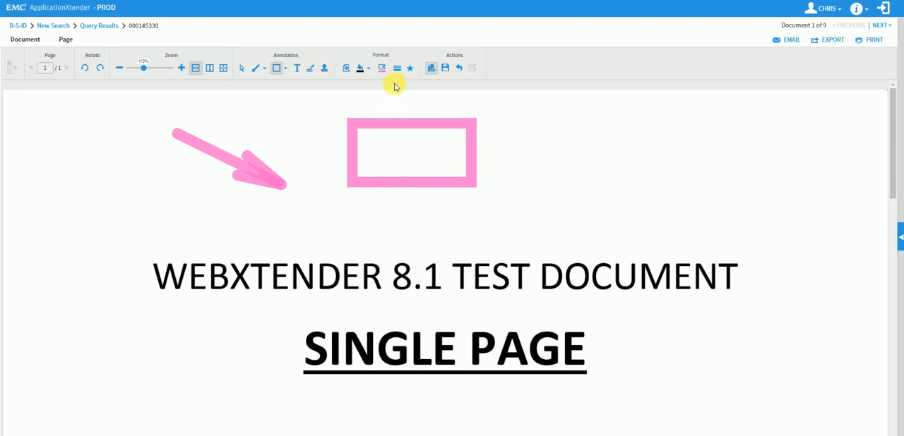
pyautogui.click(460, 69)
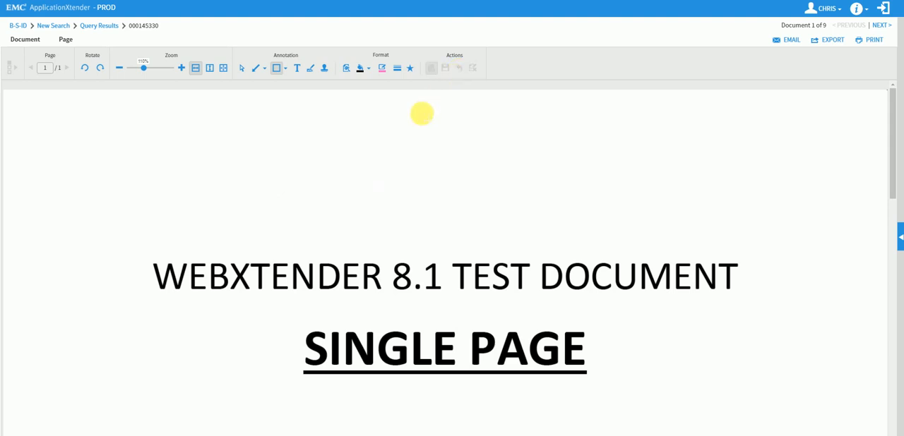
# Reduce the line thickness to a medium width, test it with a rectangle above the title, and discard the rectangle
pyautogui.click(399, 69)
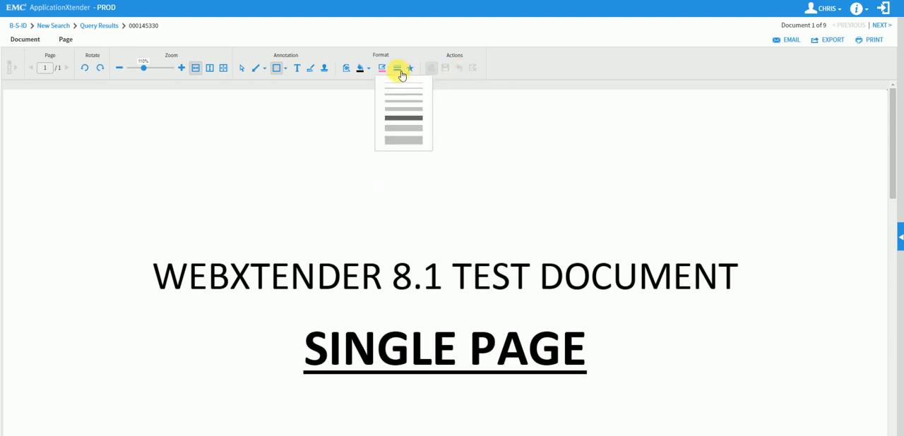
pyautogui.click(408, 99)
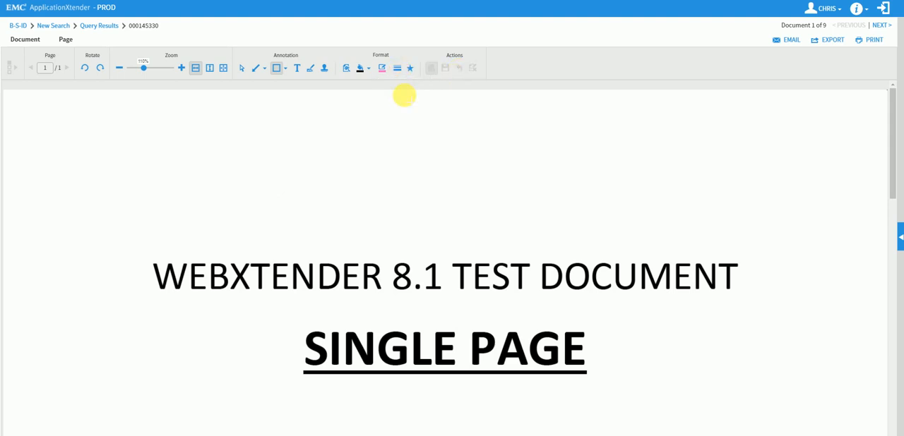
pyautogui.moveTo(275, 105)
pyautogui.mouseDown()
pyautogui.moveTo(346, 157)
pyautogui.moveTo(385, 165)
pyautogui.mouseUp()
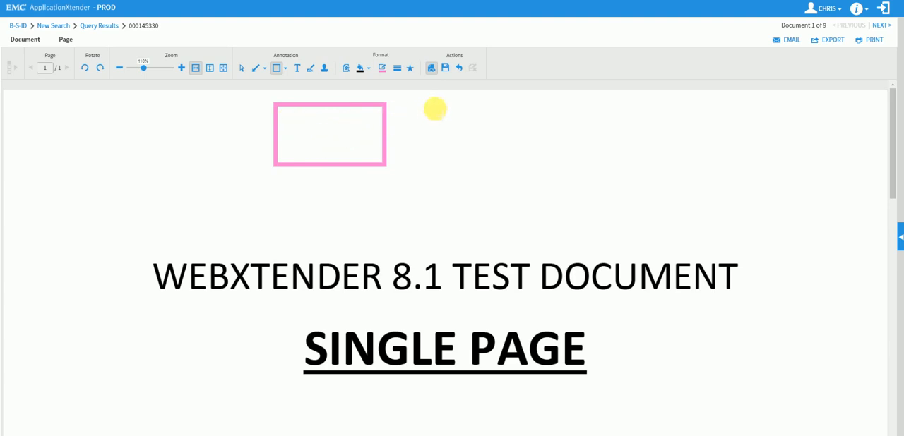
pyautogui.click(459, 69)
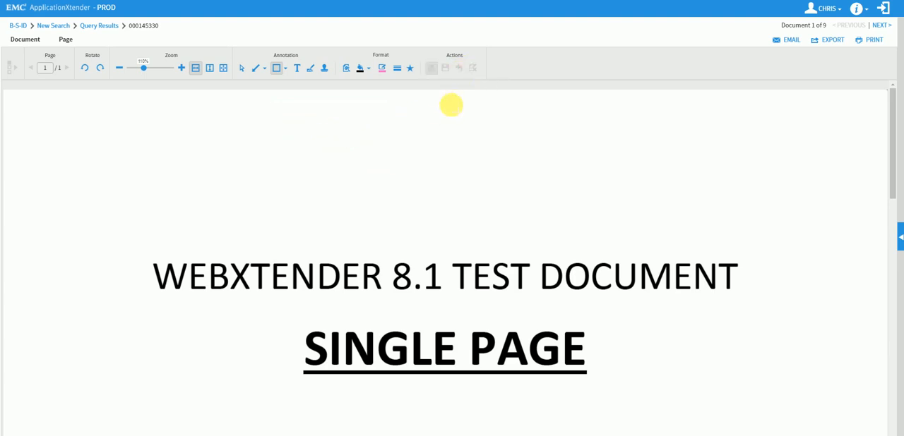
# Set the annotation fill color to light cyan, test it with a filled rectangle above the title, and discard the rectangle
pyautogui.click(370, 69)
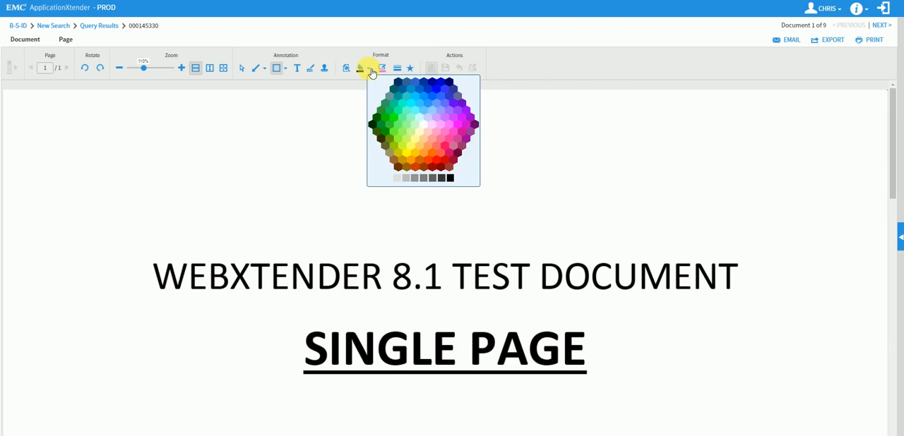
pyautogui.click(422, 123)
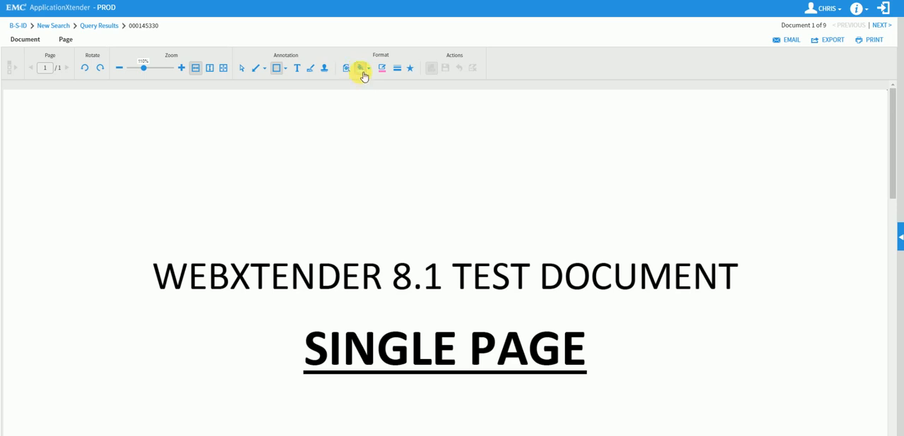
pyautogui.click(278, 70)
pyautogui.moveTo(242, 125); pyautogui.dragTo(347, 191)
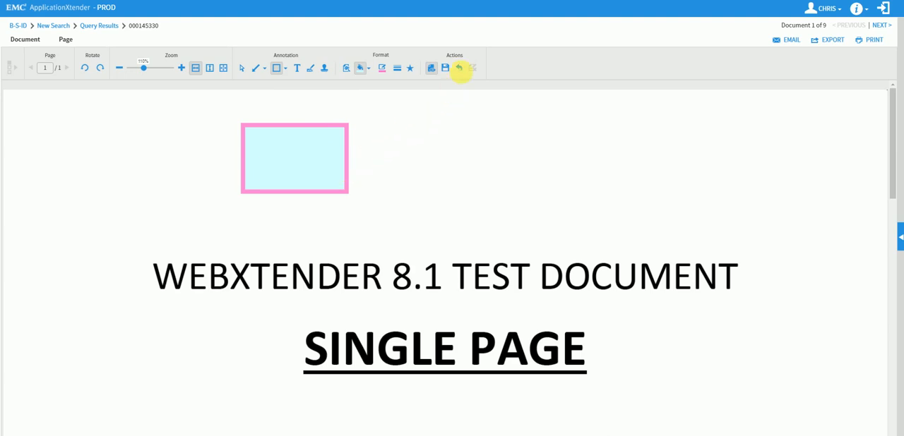
pyautogui.click(463, 69)
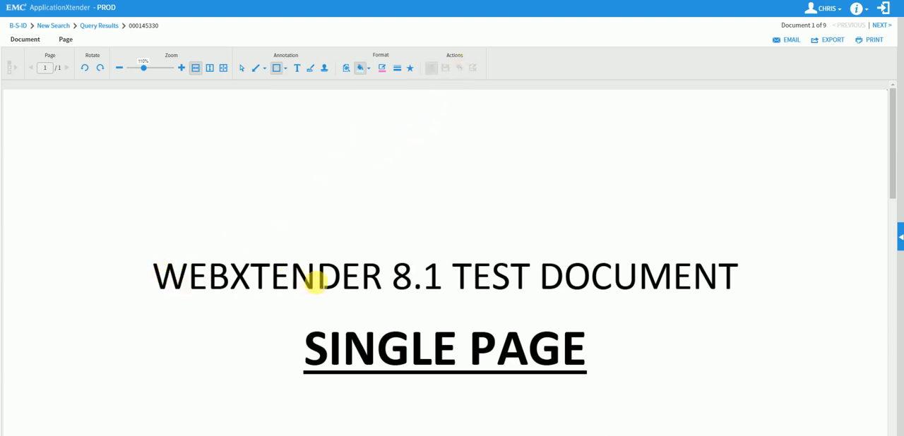
# Set both the annotation line color and the fill color to black
pyautogui.click(347, 70)
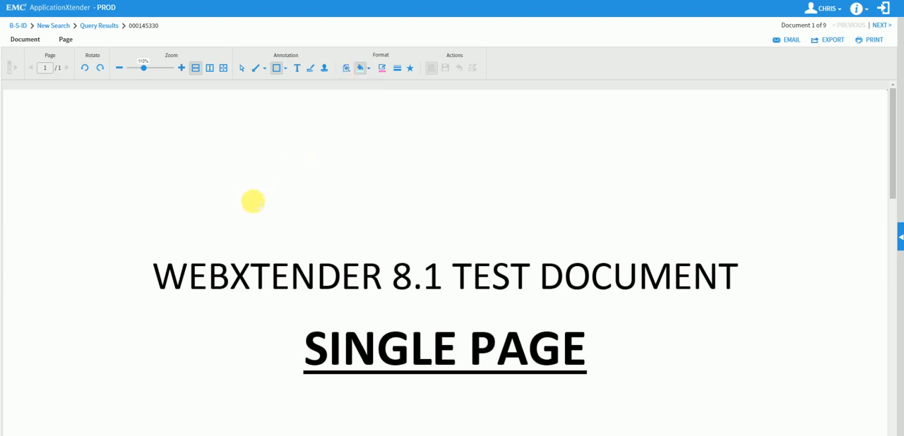
pyautogui.click(383, 71)
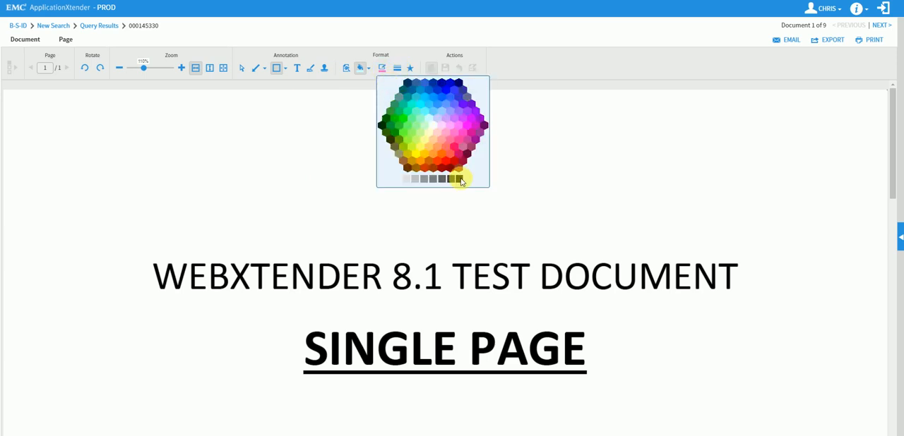
pyautogui.click(461, 181)
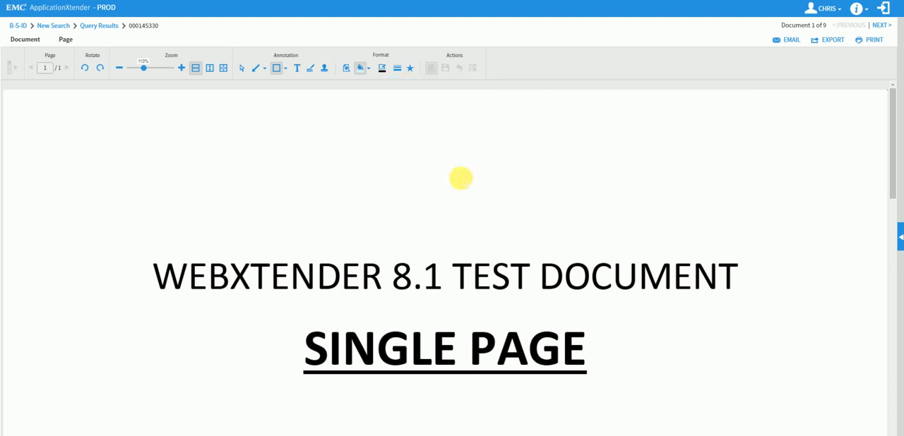
pyautogui.click(372, 71)
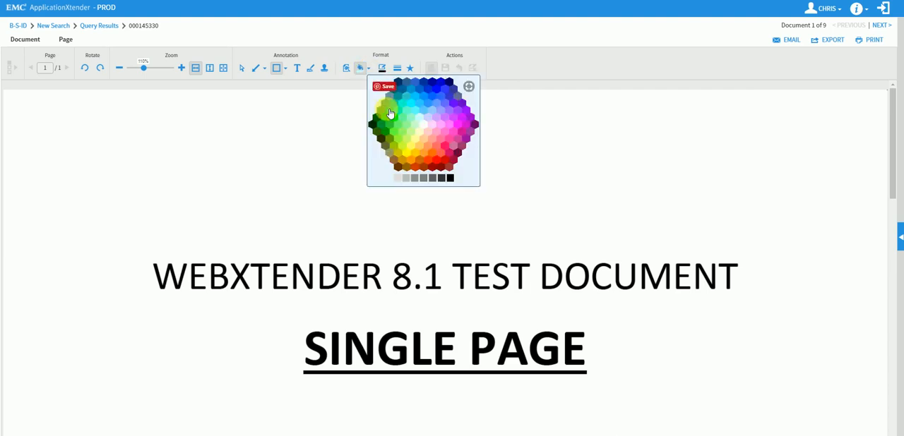
pyautogui.click(448, 179)
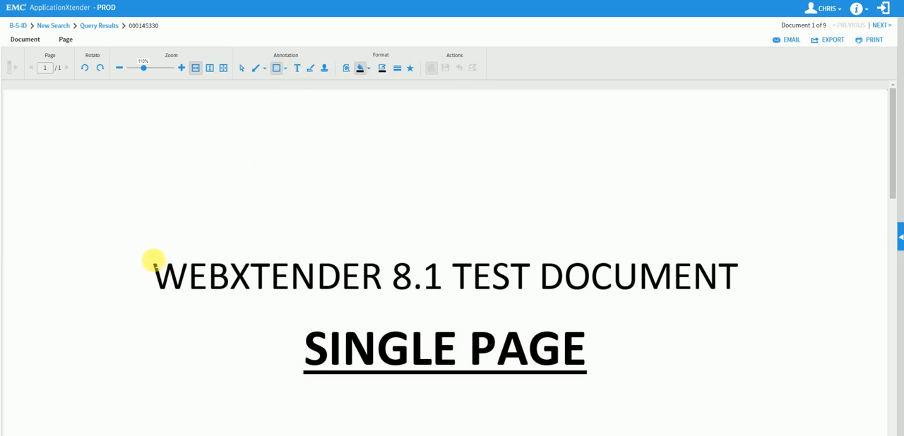
# Cover the word WEBXTENDER in the title with two overlapping black-filled rectangles, and discard them
pyautogui.moveTo(146, 258)
pyautogui.mouseDown()
pyautogui.moveTo(218, 289)
pyautogui.moveTo(385, 296)
pyautogui.mouseUp()
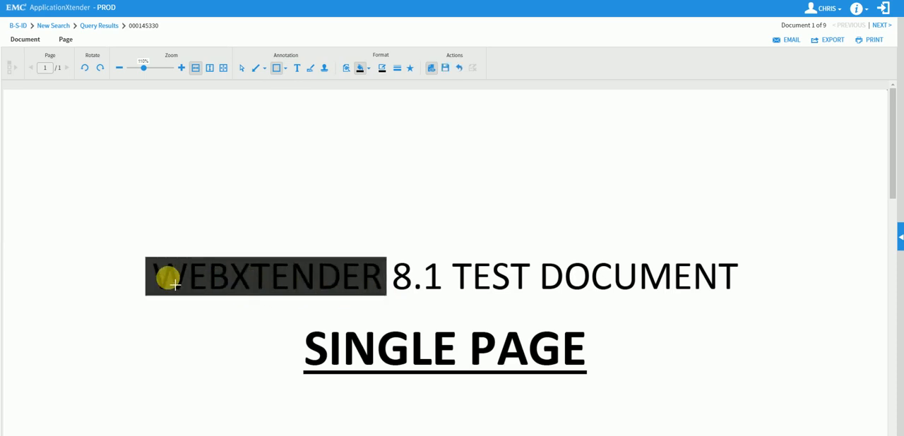
pyautogui.moveTo(147, 257)
pyautogui.mouseDown()
pyautogui.moveTo(168, 277)
pyautogui.moveTo(385, 297)
pyautogui.mouseUp()
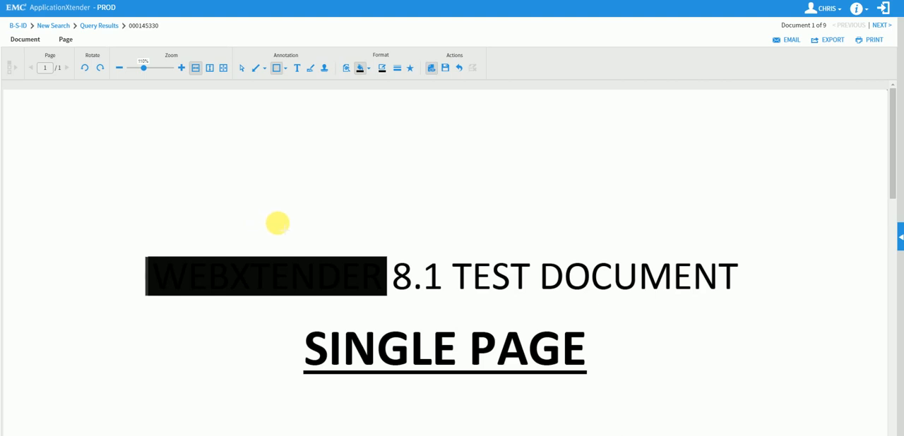
pyautogui.click(434, 72)
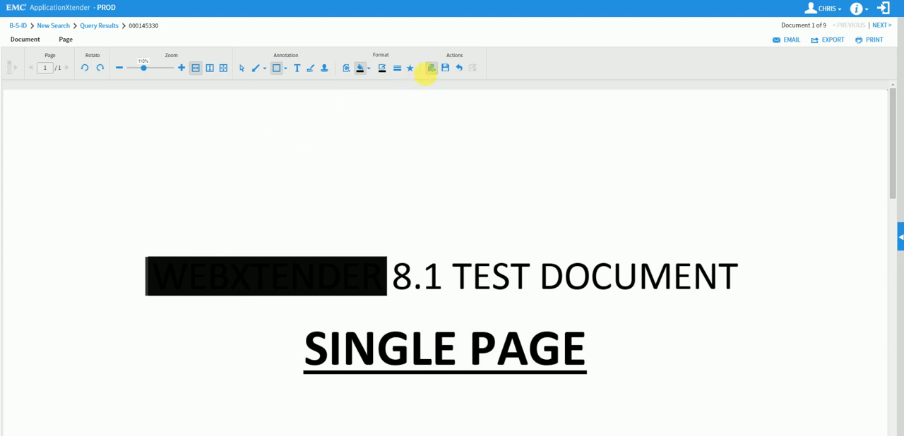
pyautogui.click(460, 69)
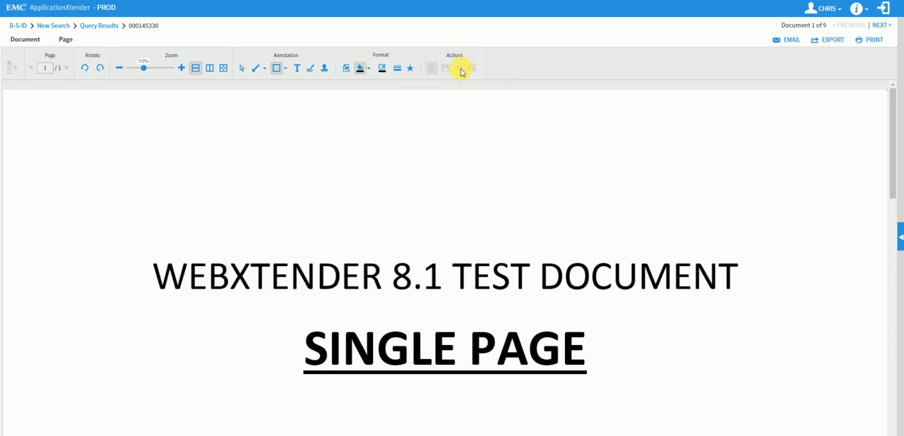
# Start a text annotation above the title and enter the text "Hello Everyone"
pyautogui.click(298, 68)
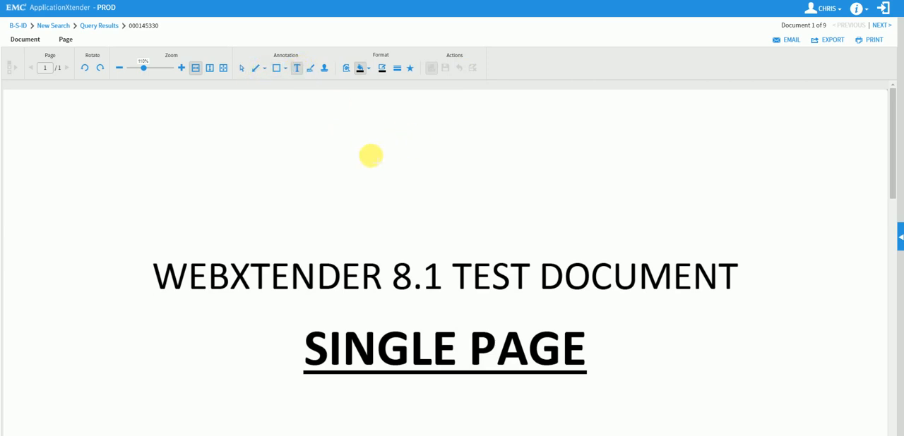
pyautogui.click(315, 194)
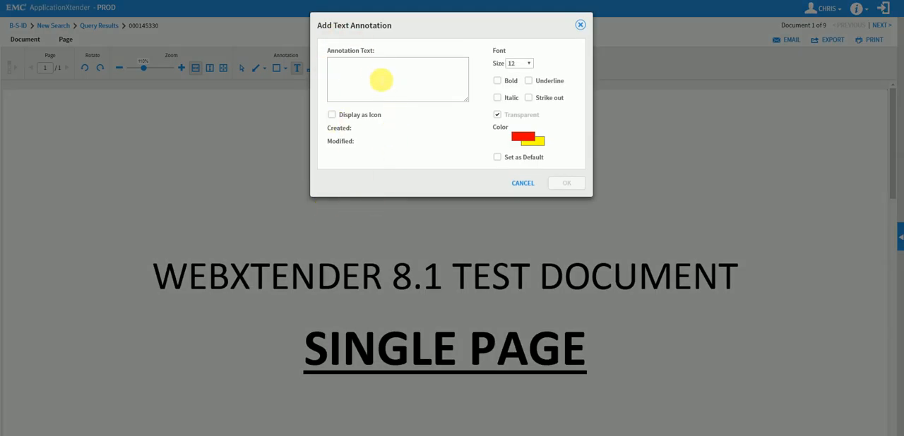
pyautogui.click(368, 70)
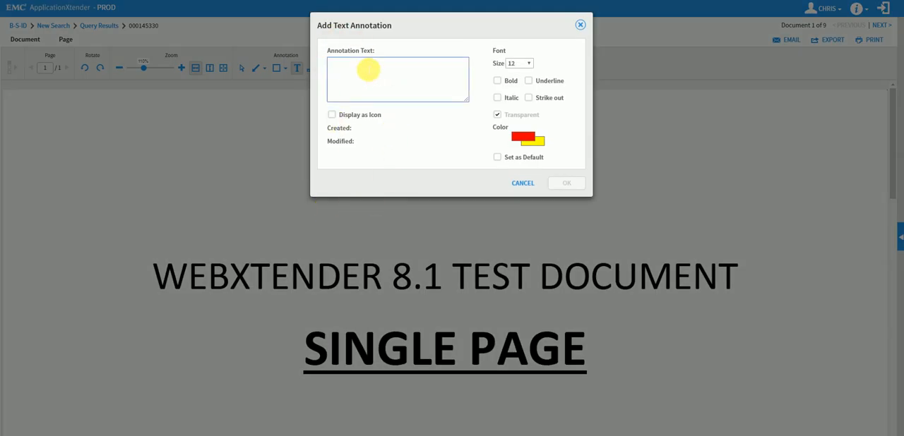
pyautogui.write('Hello')
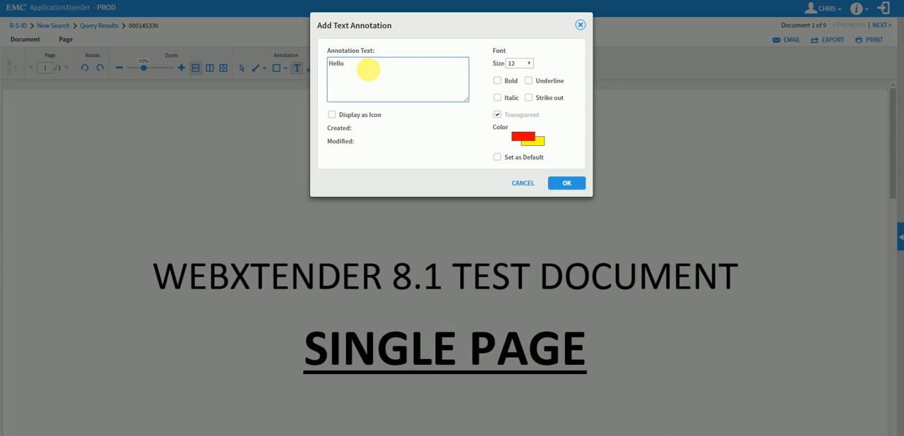
pyautogui.write('ne')
# Format the annotation text as size 16, underlined and green, and add it to the page
pyautogui.click(528, 64)
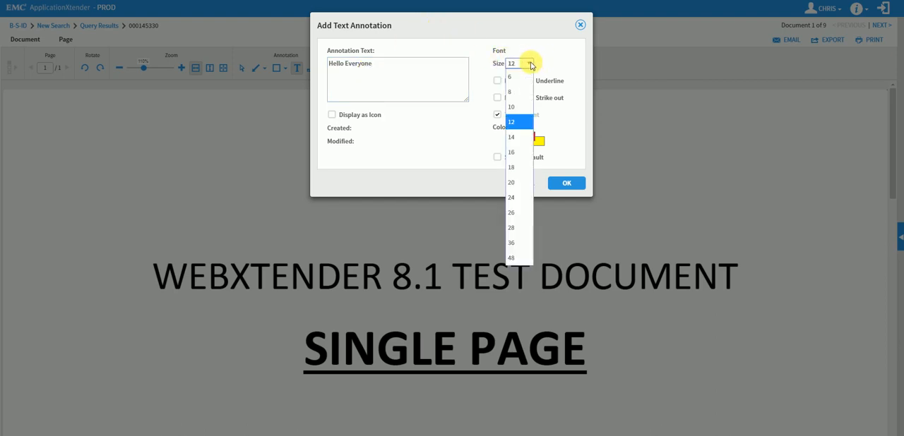
pyautogui.click(518, 152)
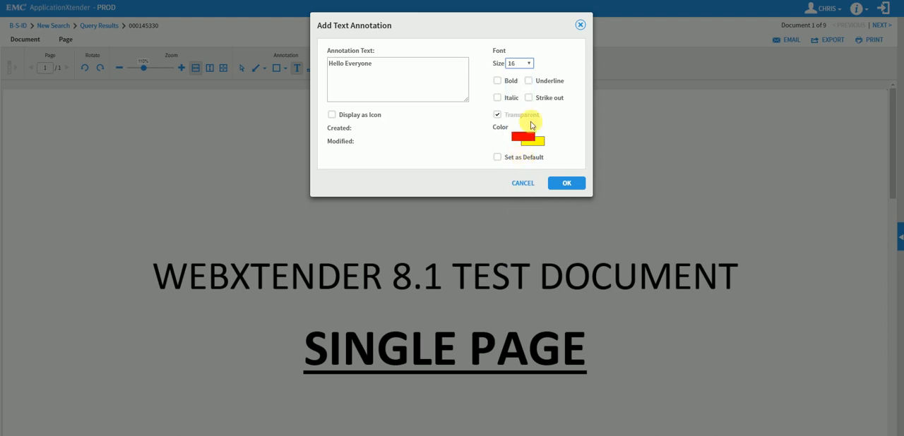
pyautogui.click(528, 80)
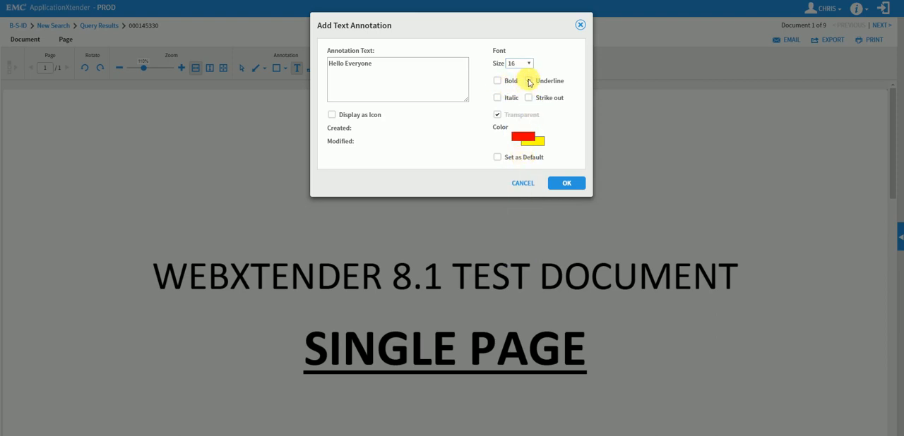
pyautogui.click(527, 140)
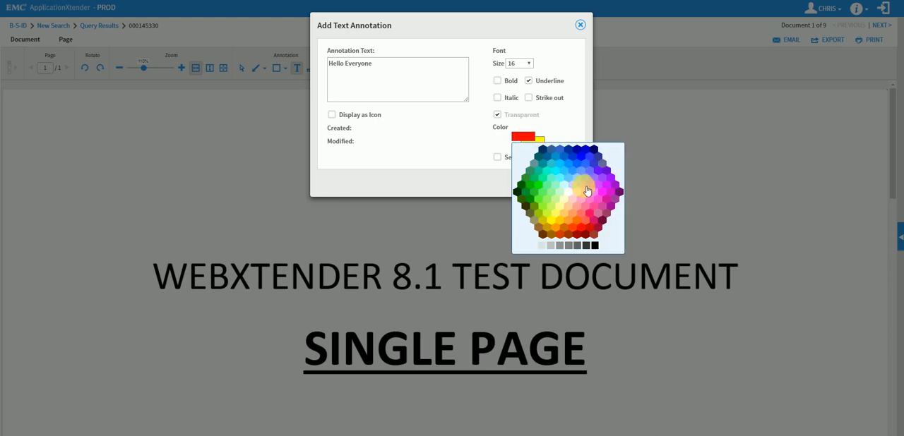
pyautogui.click(590, 216)
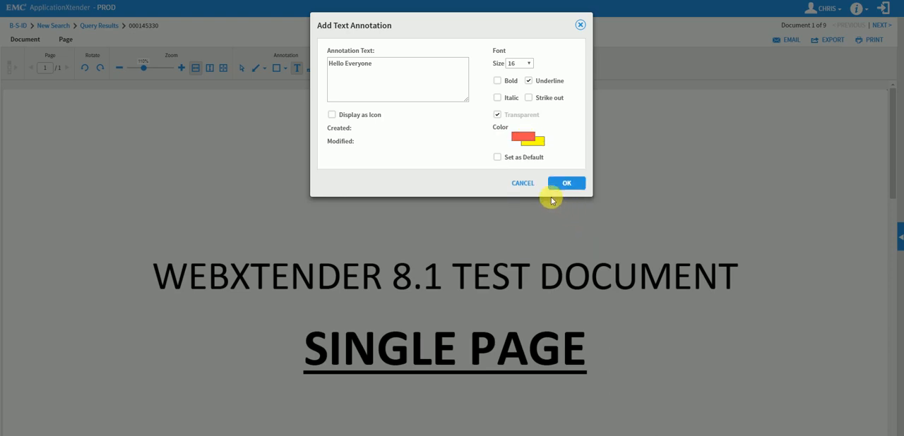
pyautogui.click(523, 137)
pyautogui.click(529, 184)
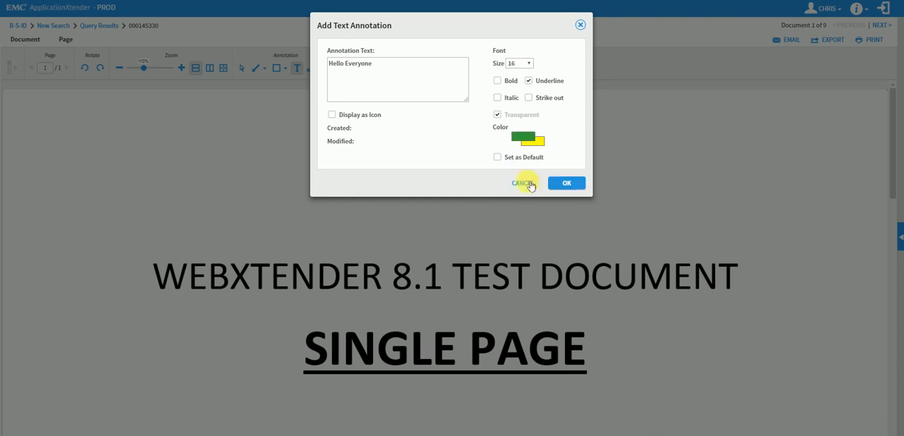
pyautogui.click(567, 184)
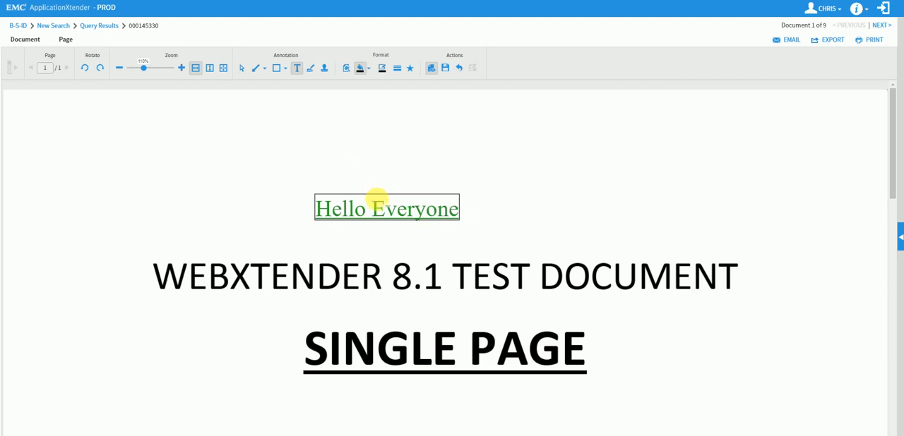
# Select the "Hello Everyone" annotation and move it up and to the left on the page
pyautogui.click(242, 68)
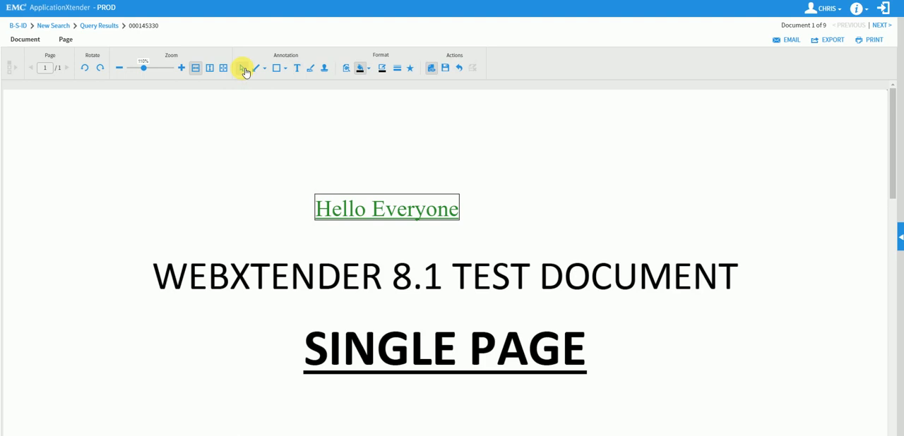
pyautogui.click(365, 199)
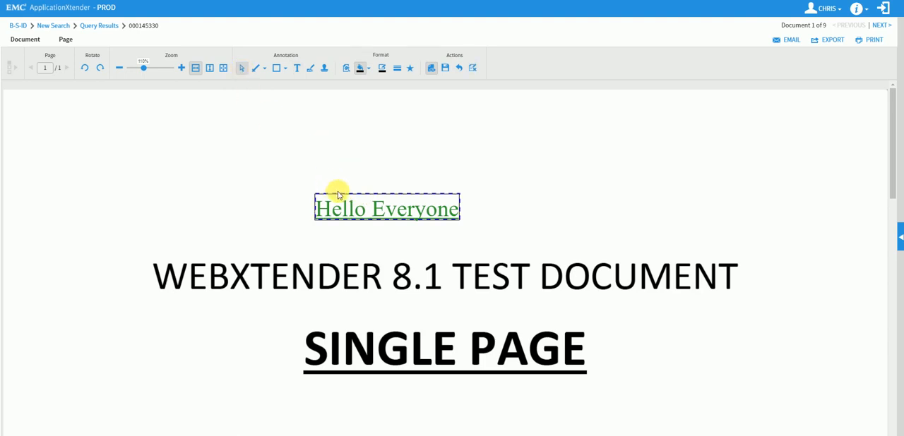
pyautogui.moveTo(343, 196)
pyautogui.mouseDown()
pyautogui.moveTo(289, 155)
pyautogui.moveTo(223, 147)
pyautogui.mouseUp()
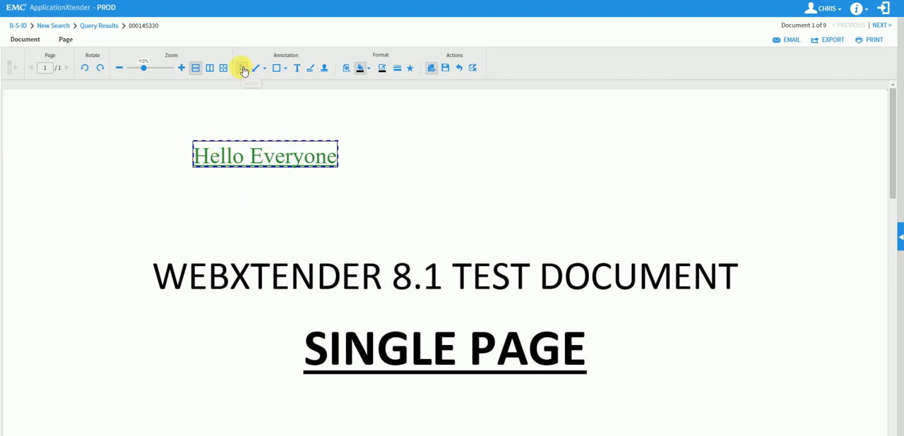
# Place the REVIEWED BY ON AT rubber stamp above the title and move it clear of the title text
pyautogui.click(325, 71)
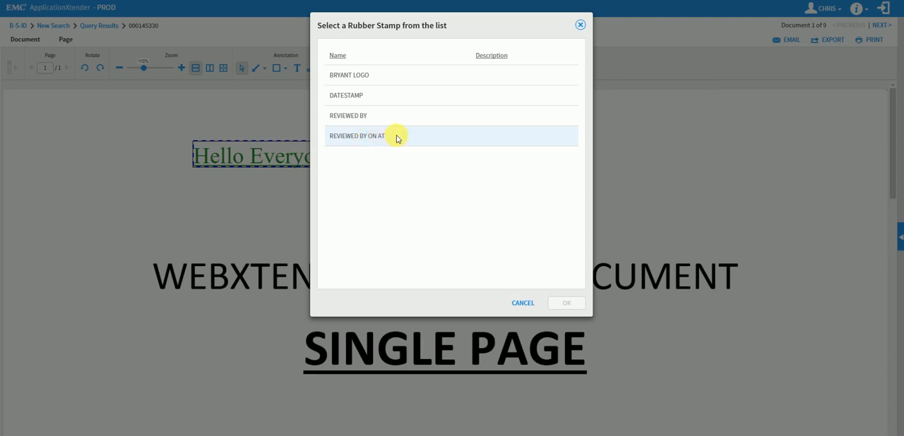
pyautogui.click(358, 140)
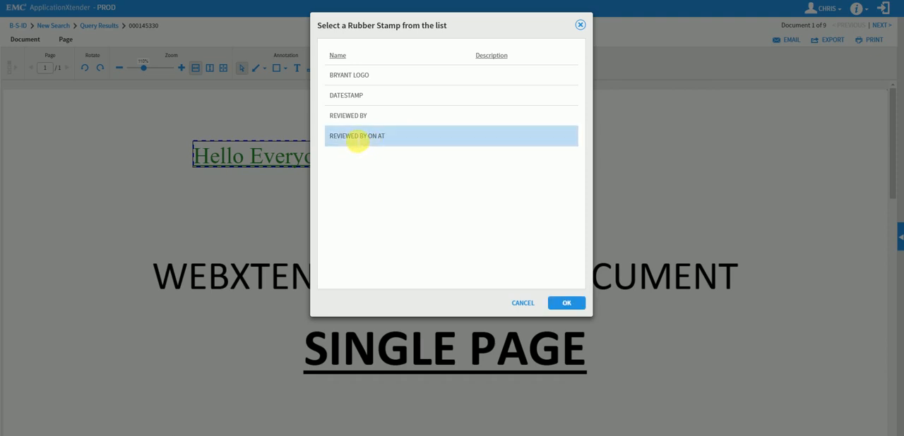
pyautogui.click(569, 304)
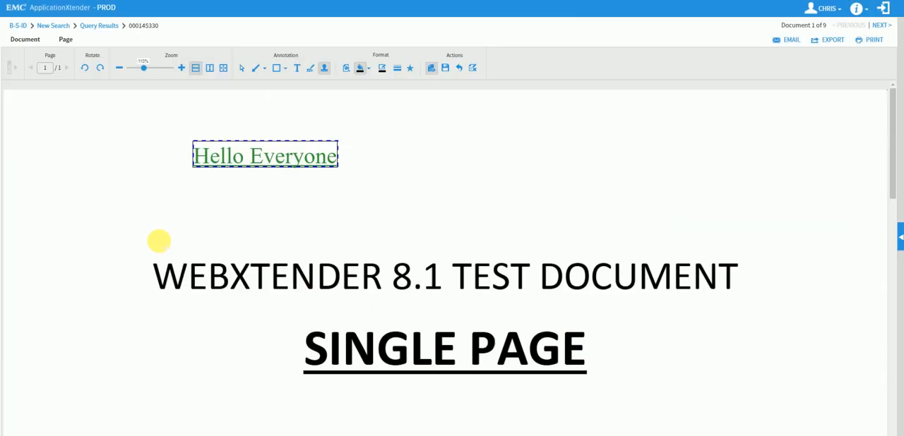
pyautogui.click(159, 241)
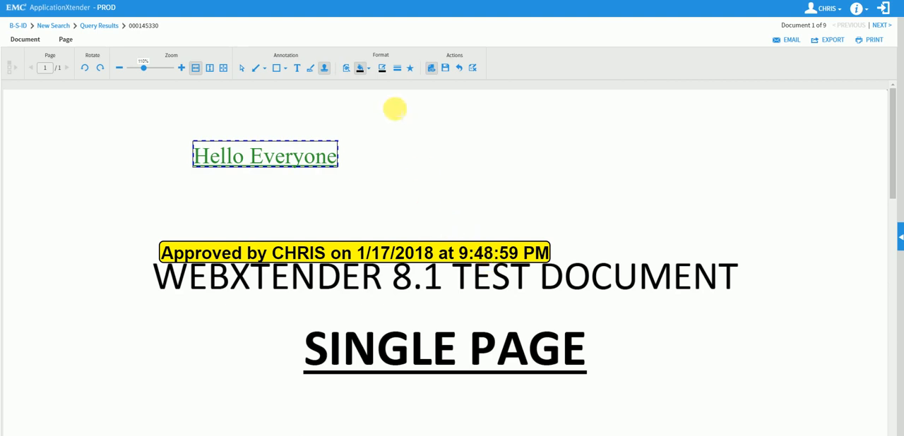
pyautogui.click(242, 68)
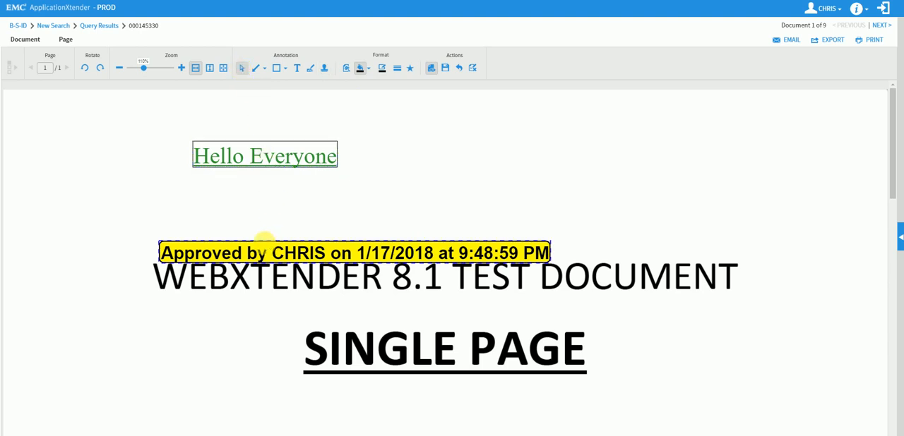
pyautogui.moveTo(262, 247); pyautogui.dragTo(236, 209)
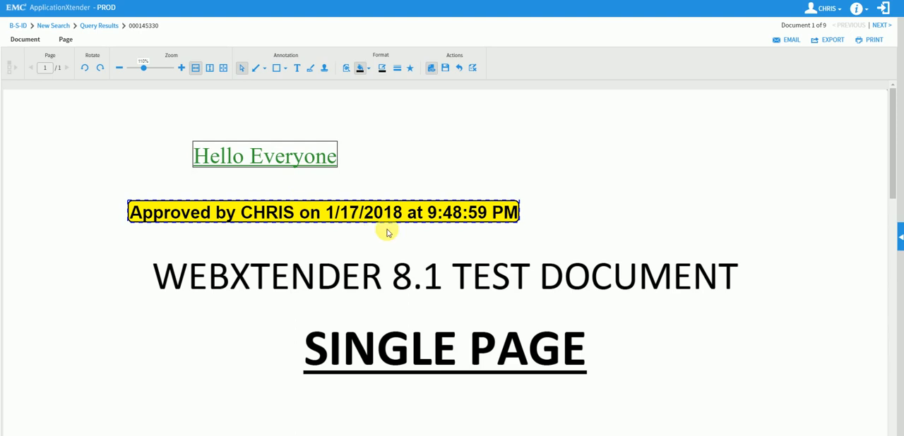
# Delete the "Hello Everyone" text annotation and save the annotation changes
pyautogui.click(336, 155)
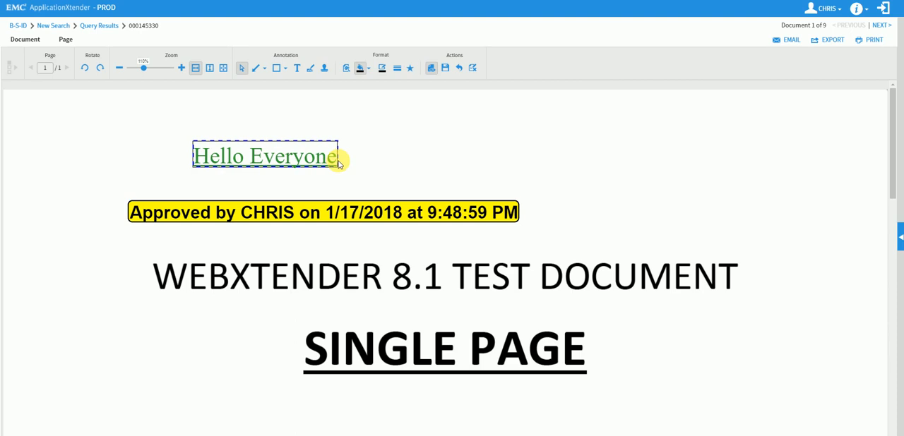
pyautogui.press('Delete')
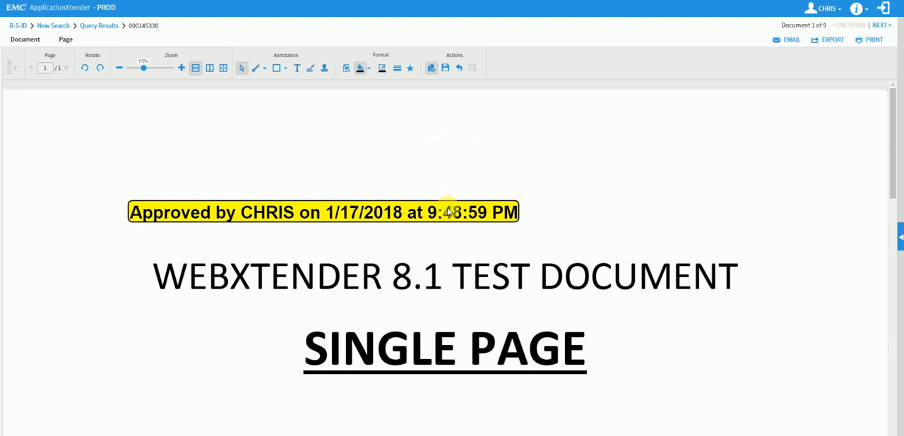
pyautogui.click(446, 68)
# Hide the saved stamp annotation and show it again
pyautogui.click(431, 68)
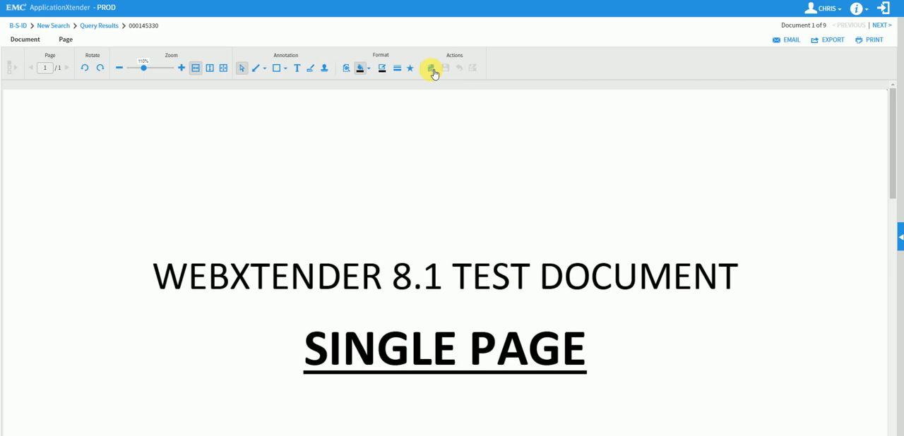
pyautogui.click(432, 69)
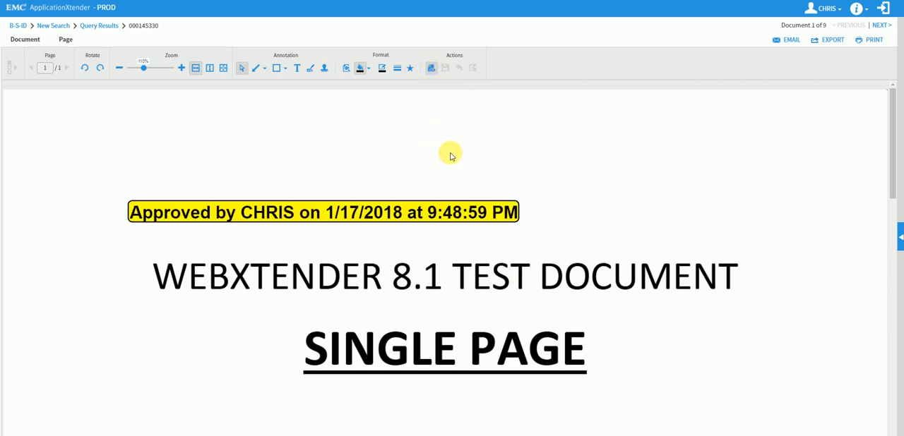
# Print only the current page of the document with its annotations included
pyautogui.click(873, 41)
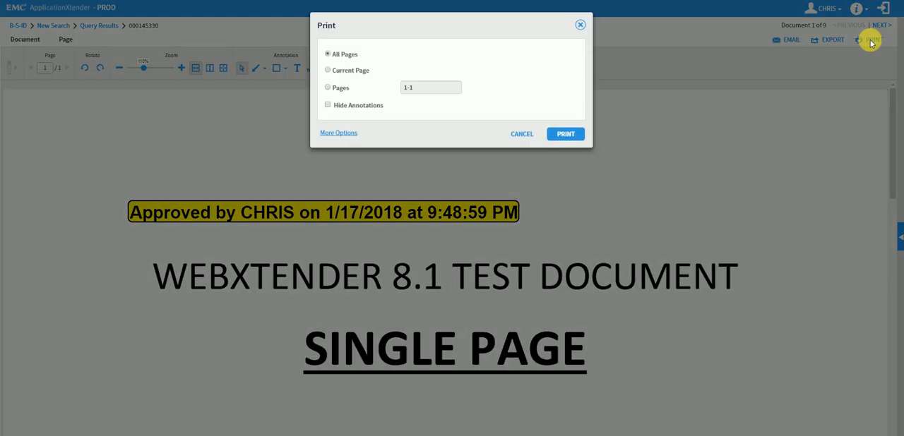
pyautogui.click(327, 71)
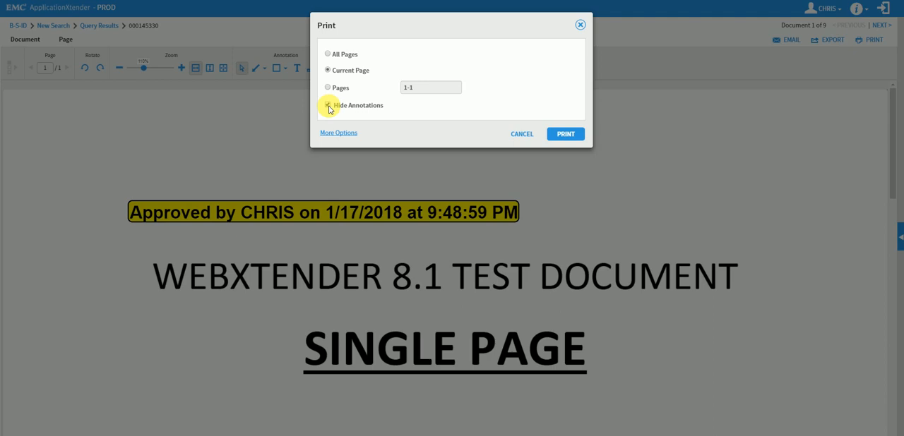
pyautogui.click(329, 107)
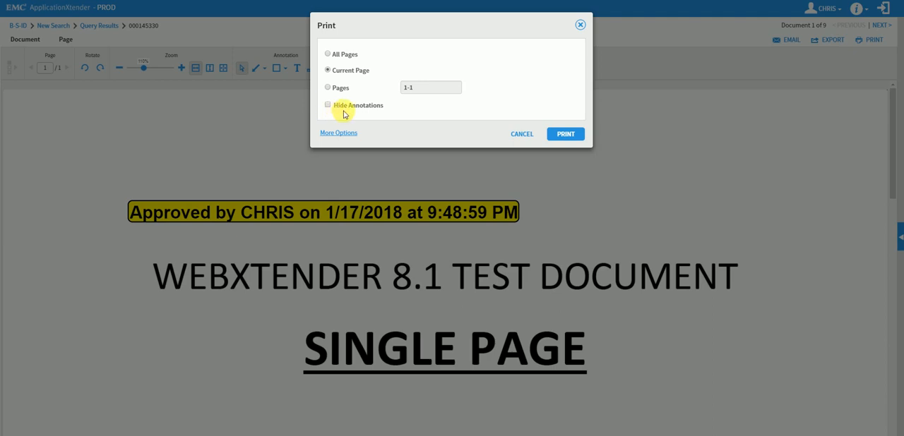
pyautogui.click(566, 135)
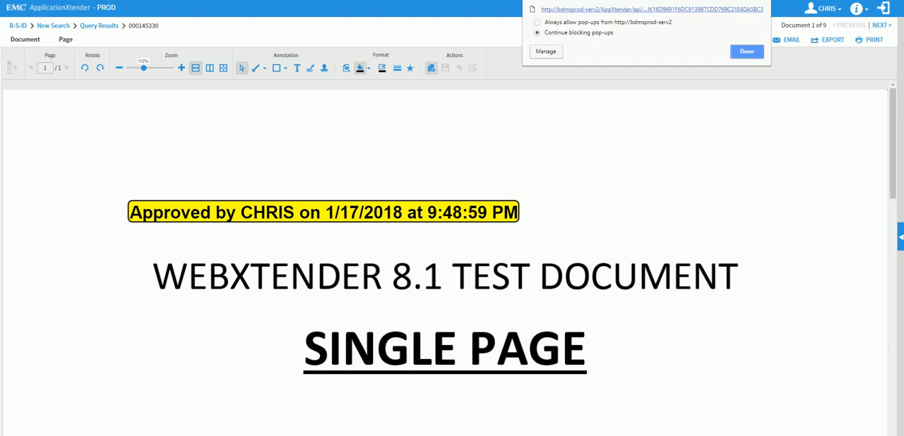
pyautogui.click(536, 22)
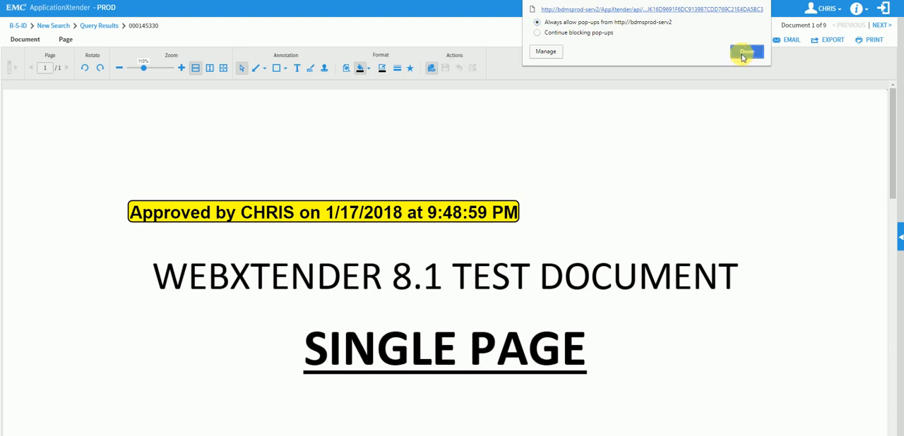
pyautogui.click(745, 53)
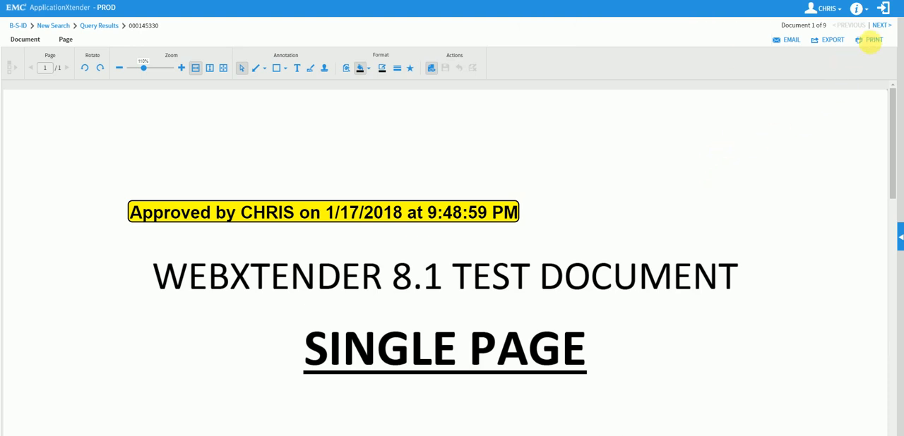
pyautogui.click(871, 40)
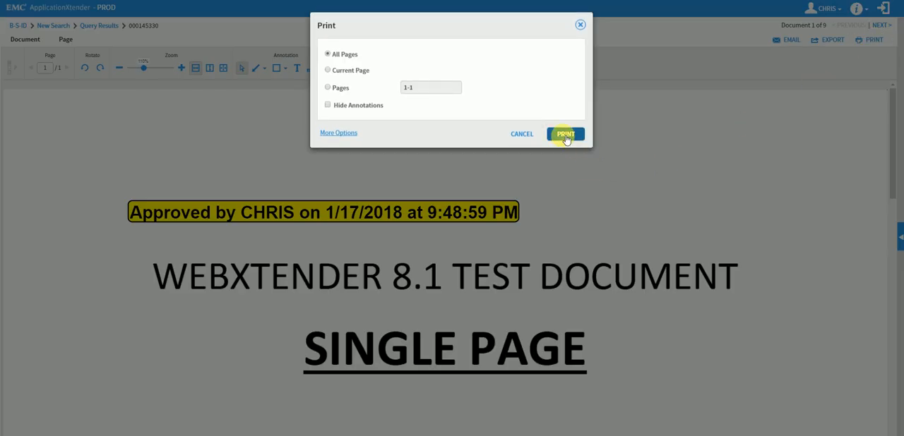
pyautogui.click(580, 25)
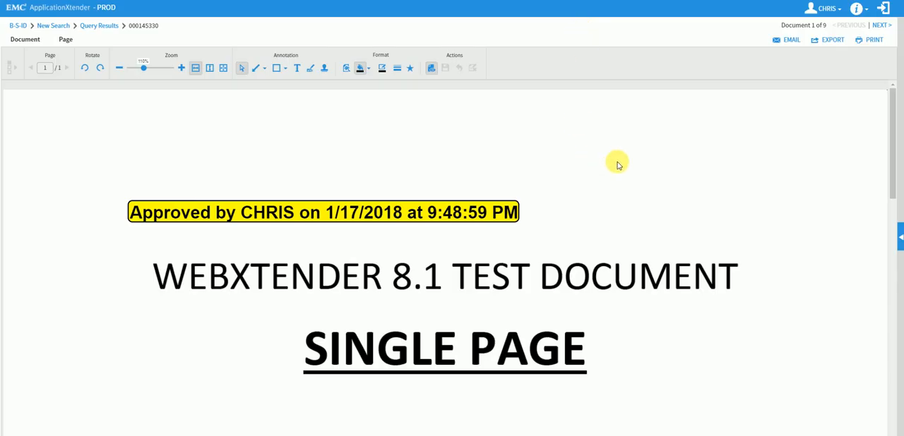
# Export all pages of the document in PDF format with annotations hidden, and close the export dialog
pyautogui.click(830, 42)
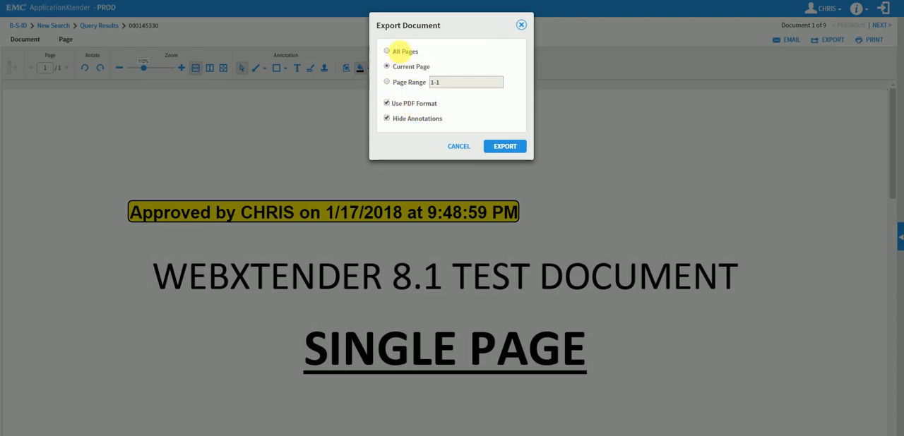
pyautogui.click(387, 52)
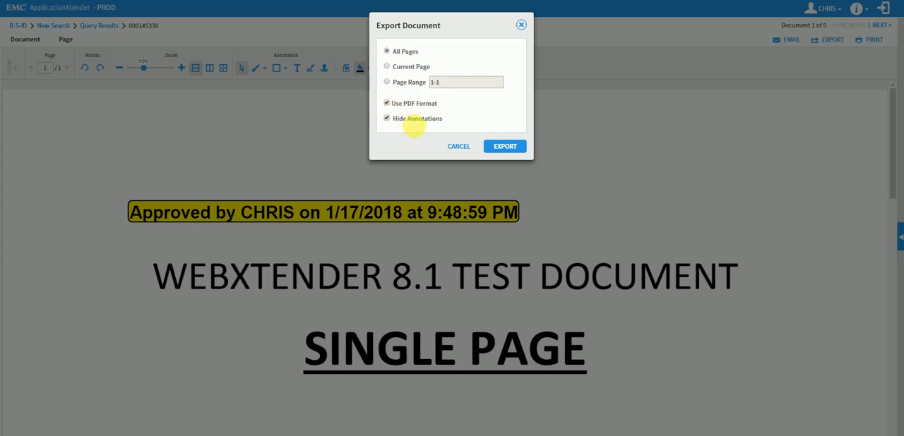
pyautogui.click(511, 150)
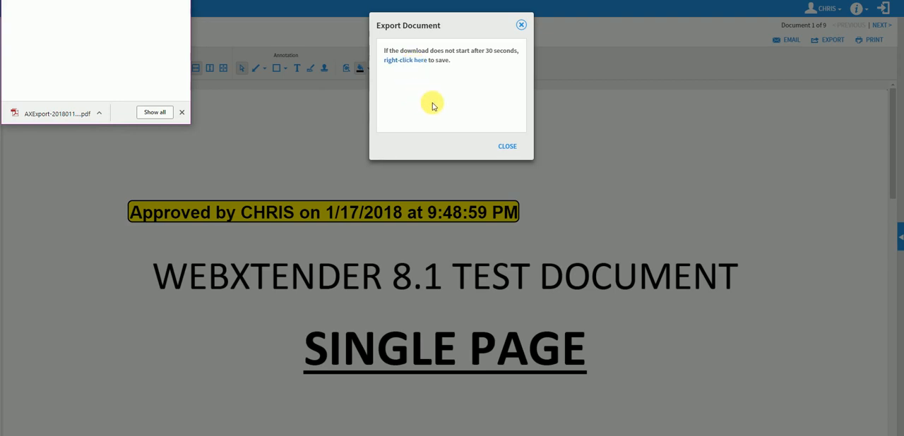
pyautogui.click(508, 148)
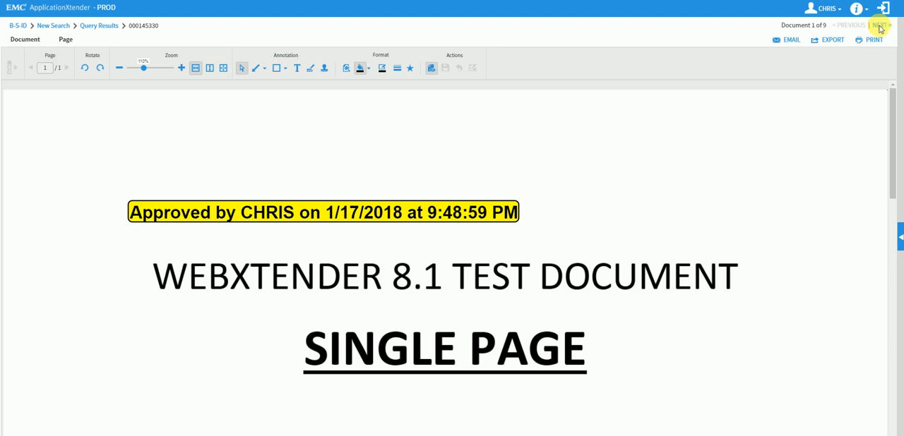
# View the second document of the query and return through the first document to the query results list
pyautogui.click(880, 26)
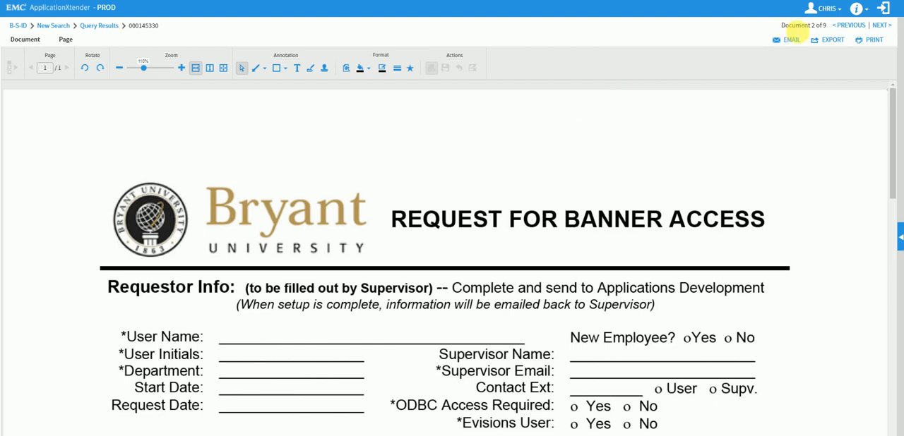
pyautogui.click(850, 25)
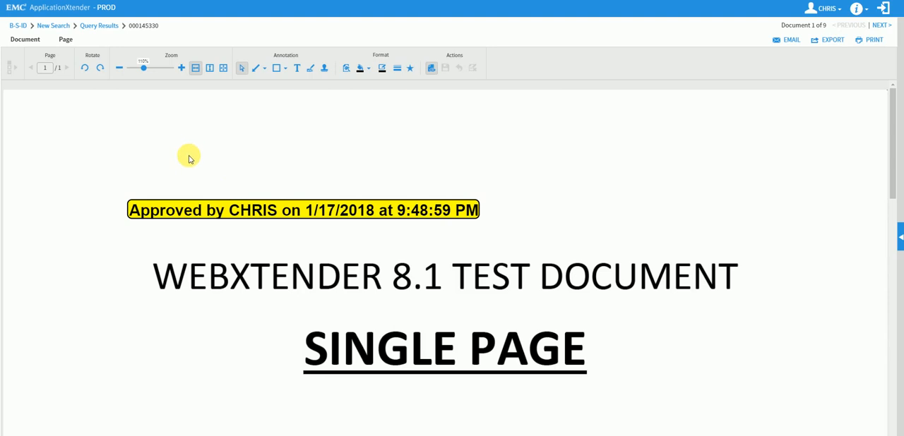
pyautogui.click(108, 30)
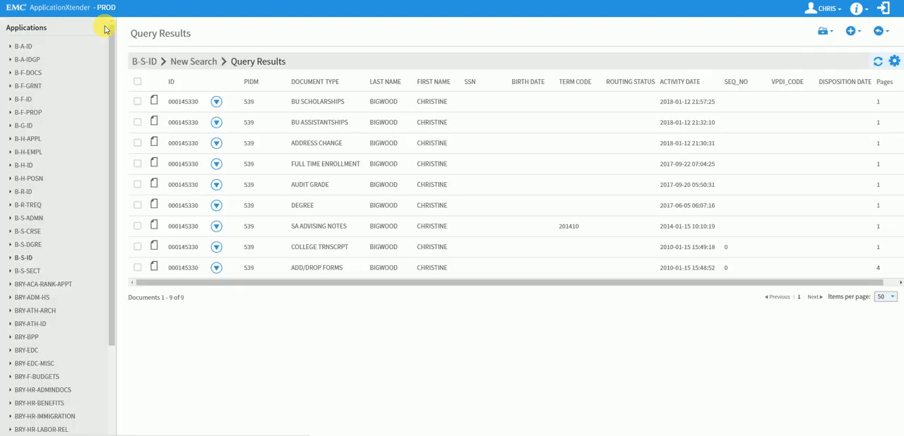